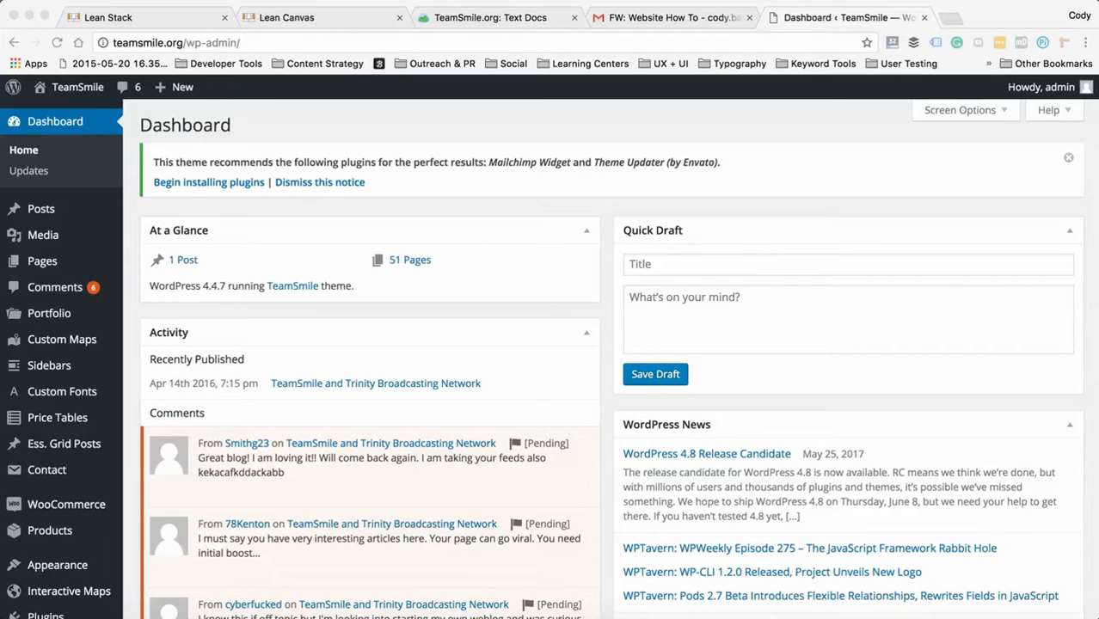
- Browse the first two screens of the site's page list to see which pages exist
{"action": "mouse_move", "coordinate": [42, 261]}
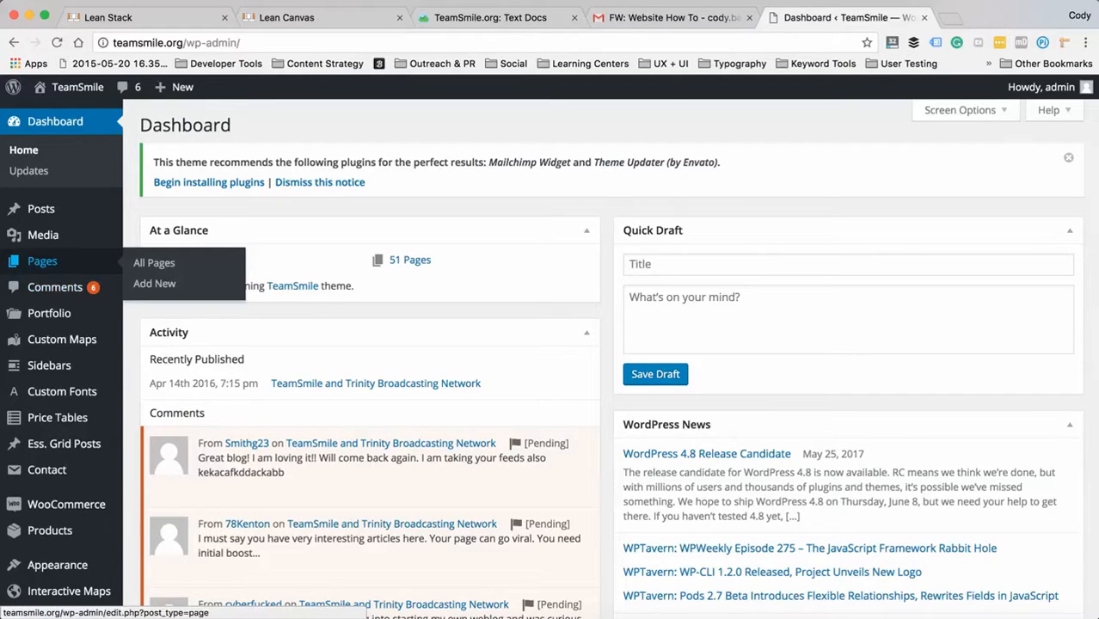
{"action": "left_click", "coordinate": [41, 260]}
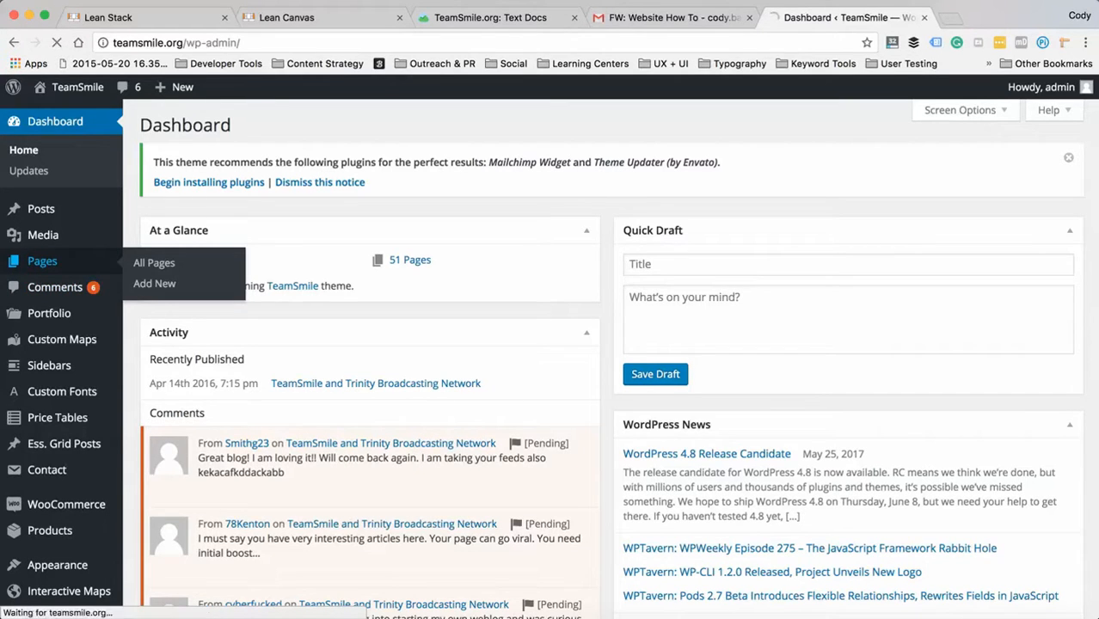
{"action": "scroll", "coordinate": [550, 358], "scroll_direction": "down", "scroll_amount": 10}
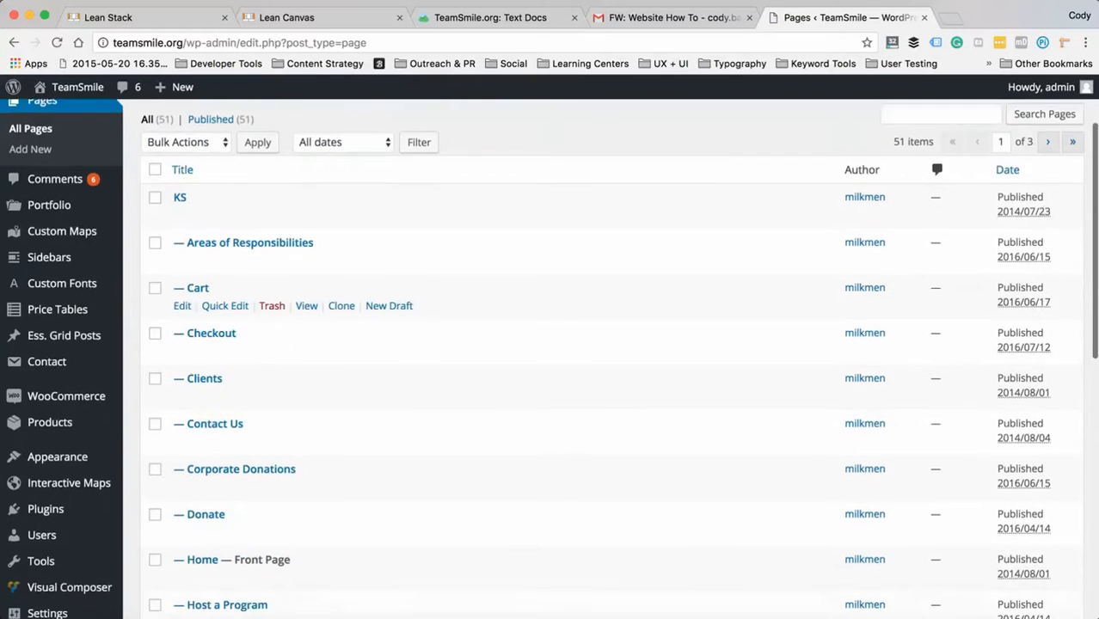
{"action": "scroll", "coordinate": [551, 359], "scroll_direction": "up", "scroll_amount": 10}
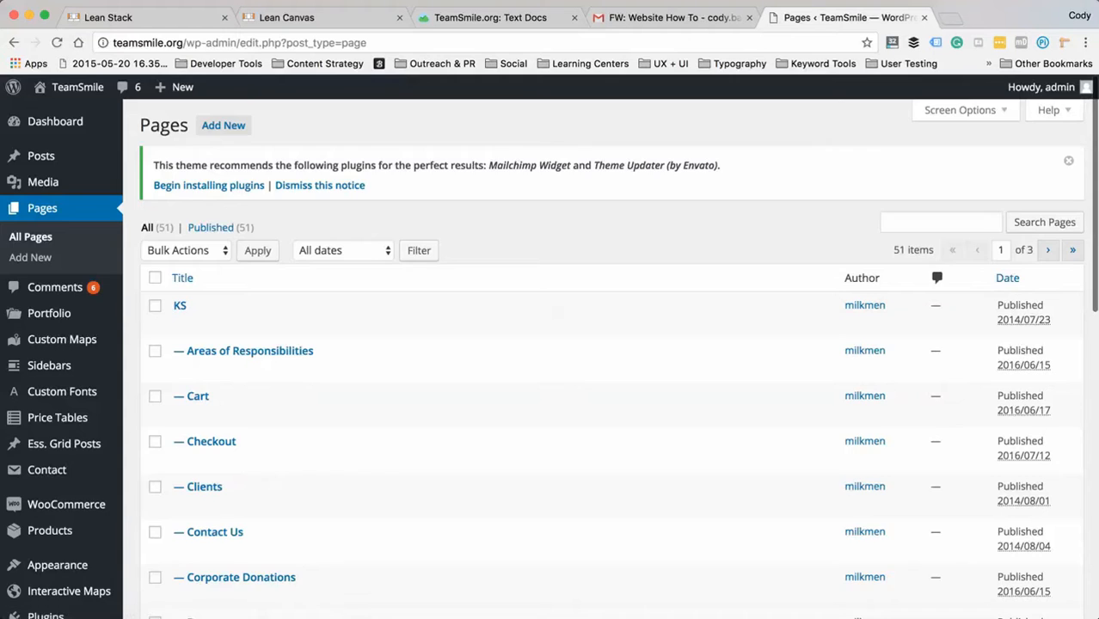
{"action": "scroll", "coordinate": [550, 379], "scroll_direction": "down", "scroll_amount": 10}
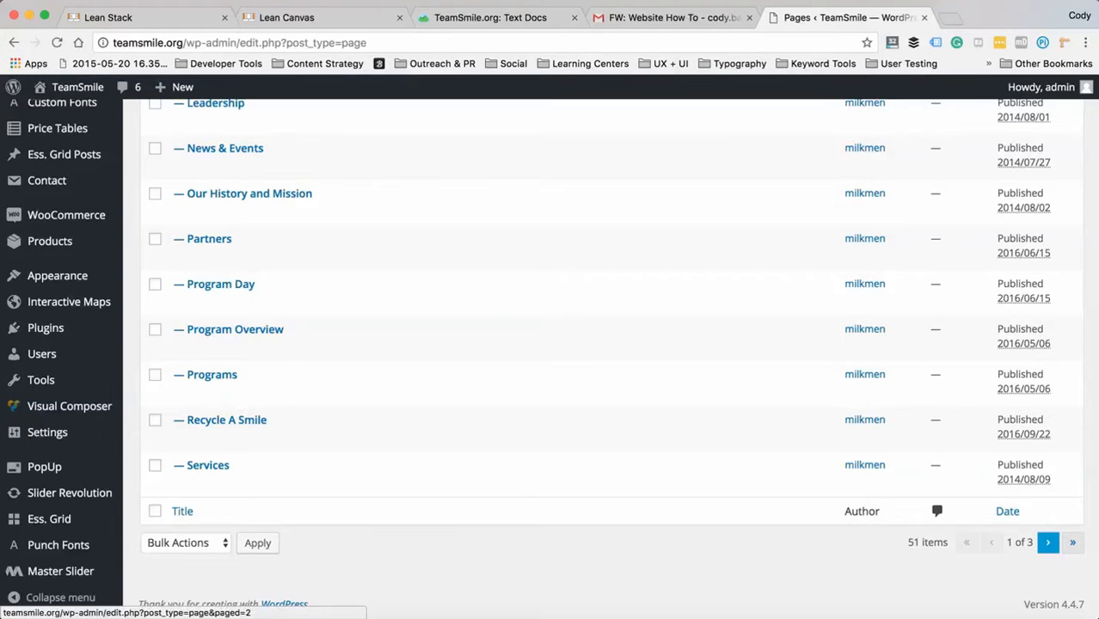
{"action": "left_click", "coordinate": [1048, 541]}
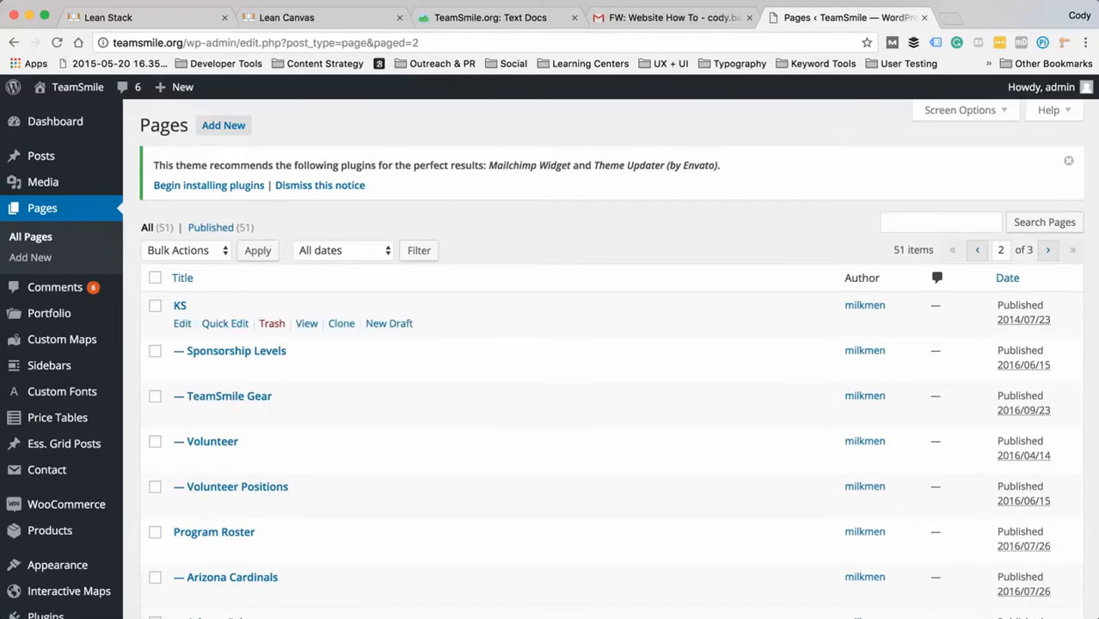
{"action": "scroll", "coordinate": [551, 362], "scroll_direction": "down", "scroll_amount": 10}
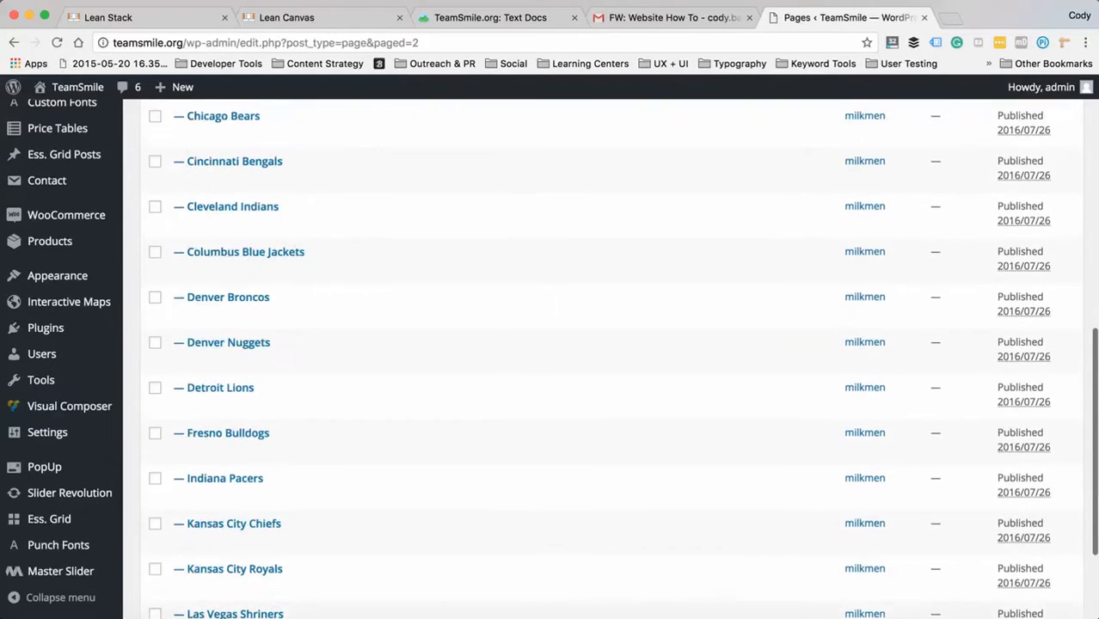
{"action": "scroll", "coordinate": [551, 361], "scroll_direction": "down", "scroll_amount": 3}
{"action": "scroll", "coordinate": [551, 362], "scroll_direction": "up", "scroll_amount": 15}
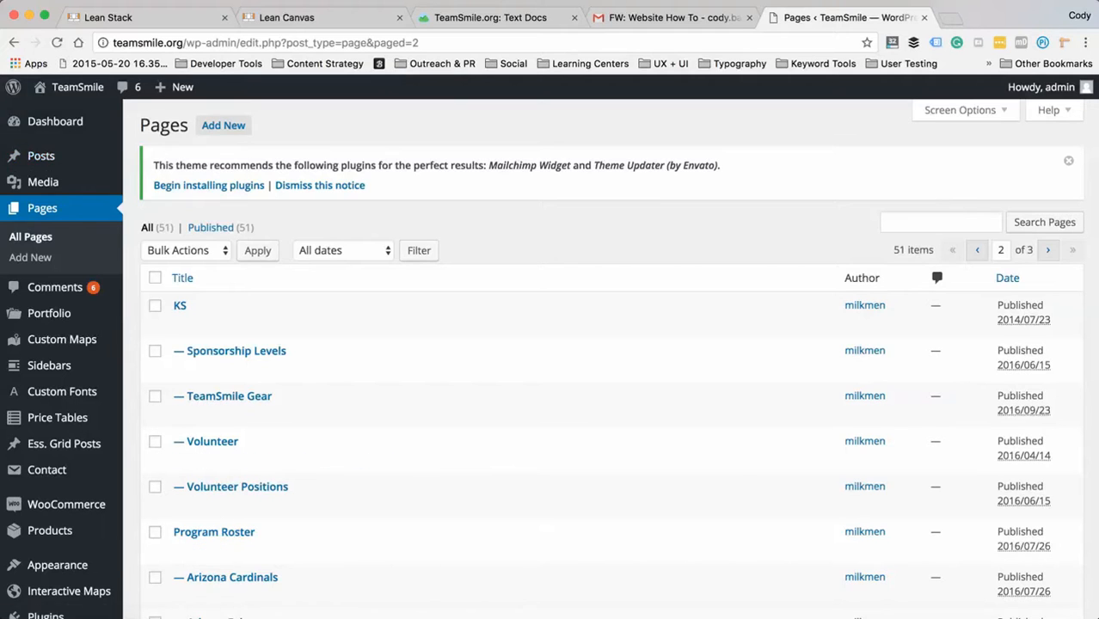
- Visit the TeamSmile site, go to its Programs page and open that page for editing
{"action": "left_click", "coordinate": [76, 87]}
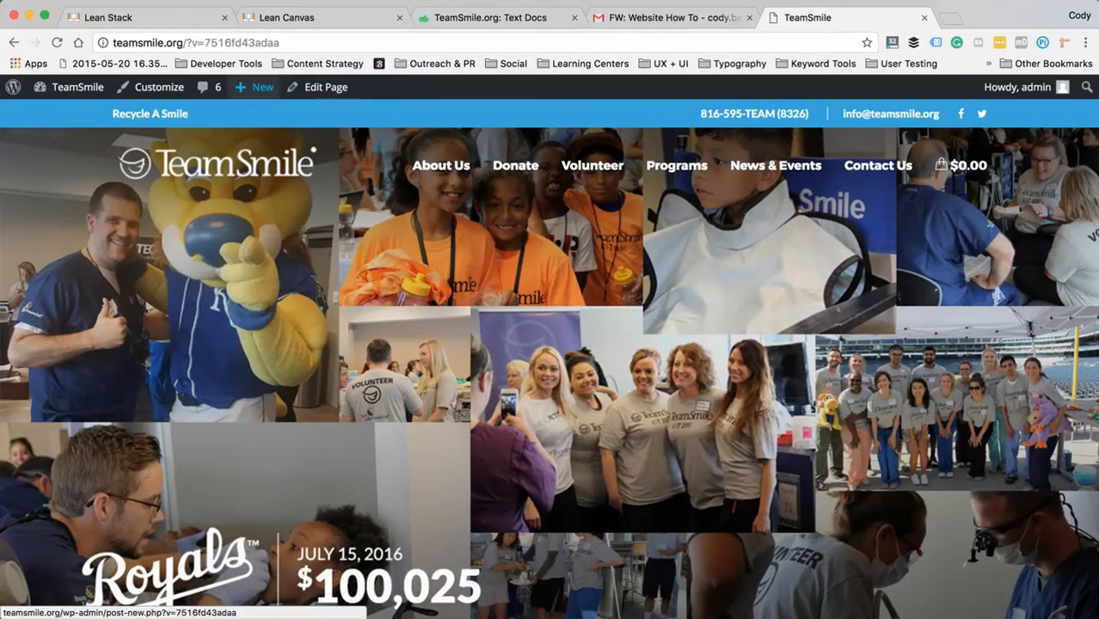
{"action": "mouse_move", "coordinate": [306, 87]}
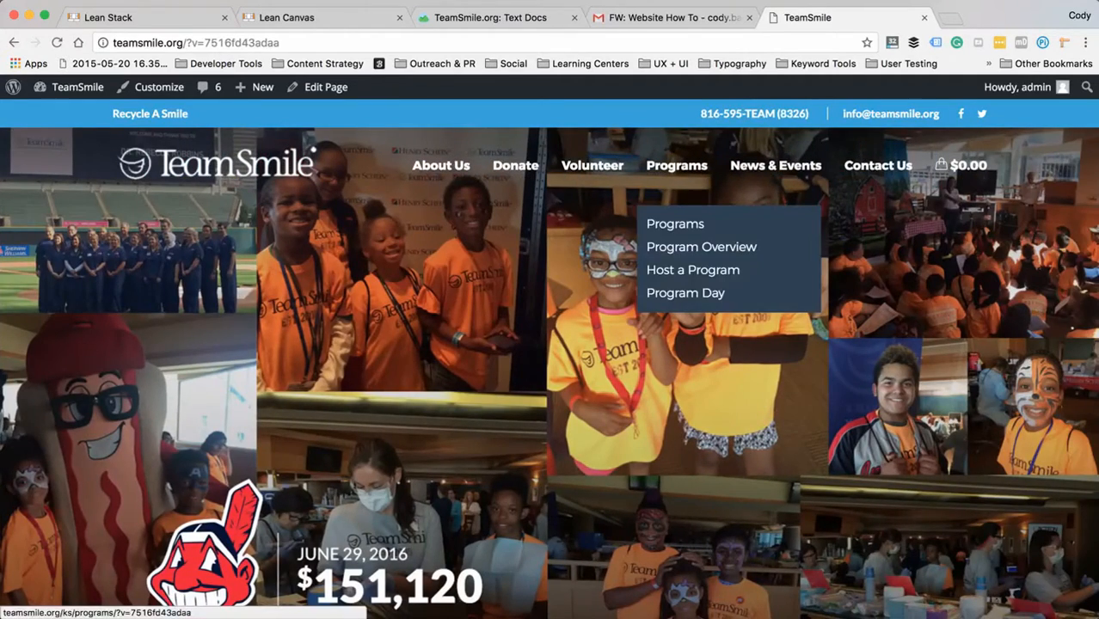
{"action": "left_click", "coordinate": [677, 165]}
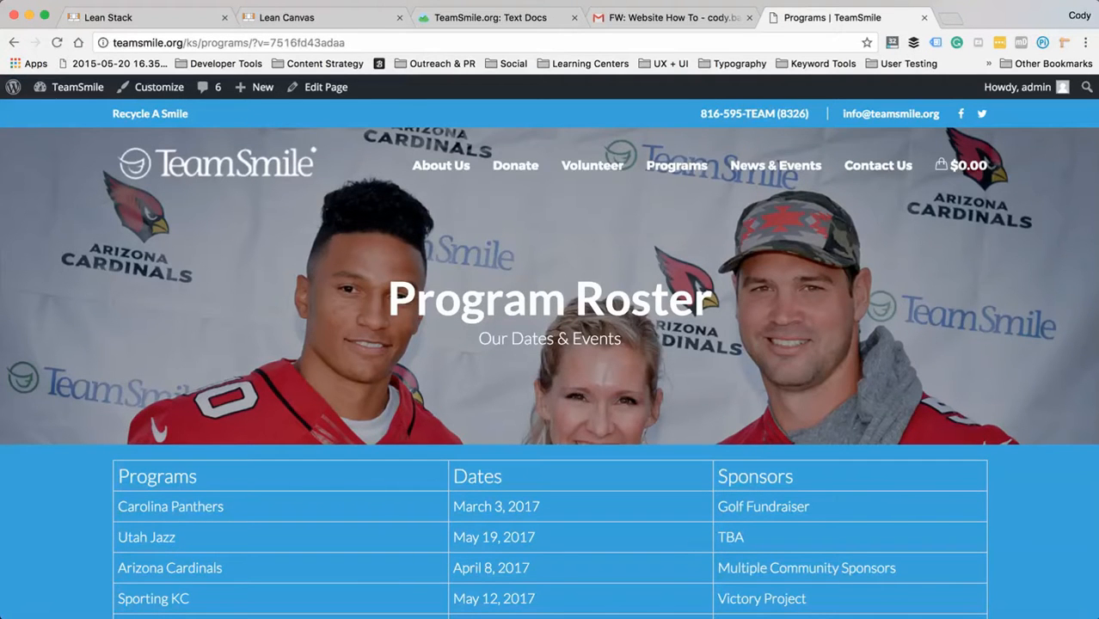
{"action": "left_click", "coordinate": [323, 87]}
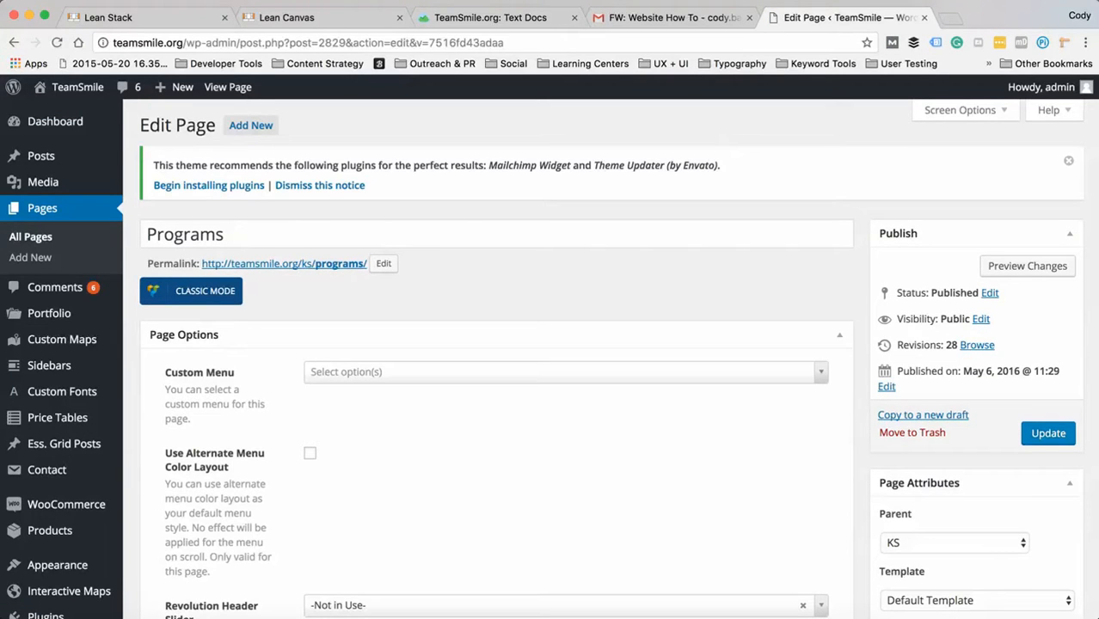
- Collapse the Page Options, Blog Options, Portfolio Options and Essential Grid Custom Settings sections of the Programs page
{"action": "scroll", "coordinate": [550, 358], "scroll_direction": "down", "scroll_amount": 2}
{"action": "scroll", "coordinate": [549, 359], "scroll_direction": "up", "scroll_amount": 2}
{"action": "scroll", "coordinate": [550, 359], "scroll_direction": "down", "scroll_amount": 2}
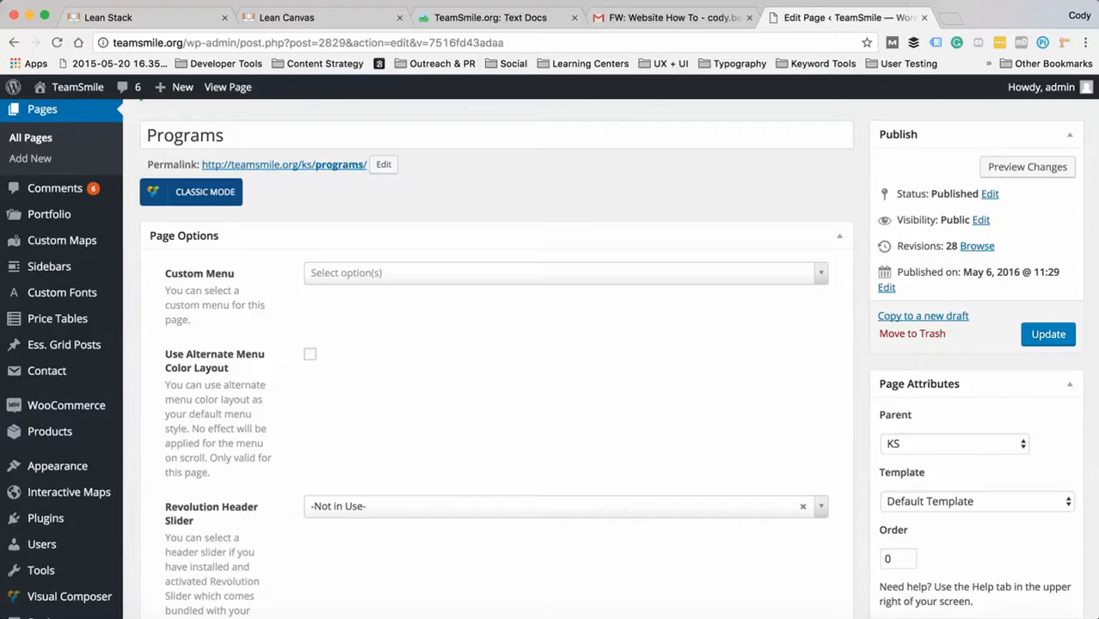
{"action": "scroll", "coordinate": [549, 358], "scroll_direction": "down", "scroll_amount": 2}
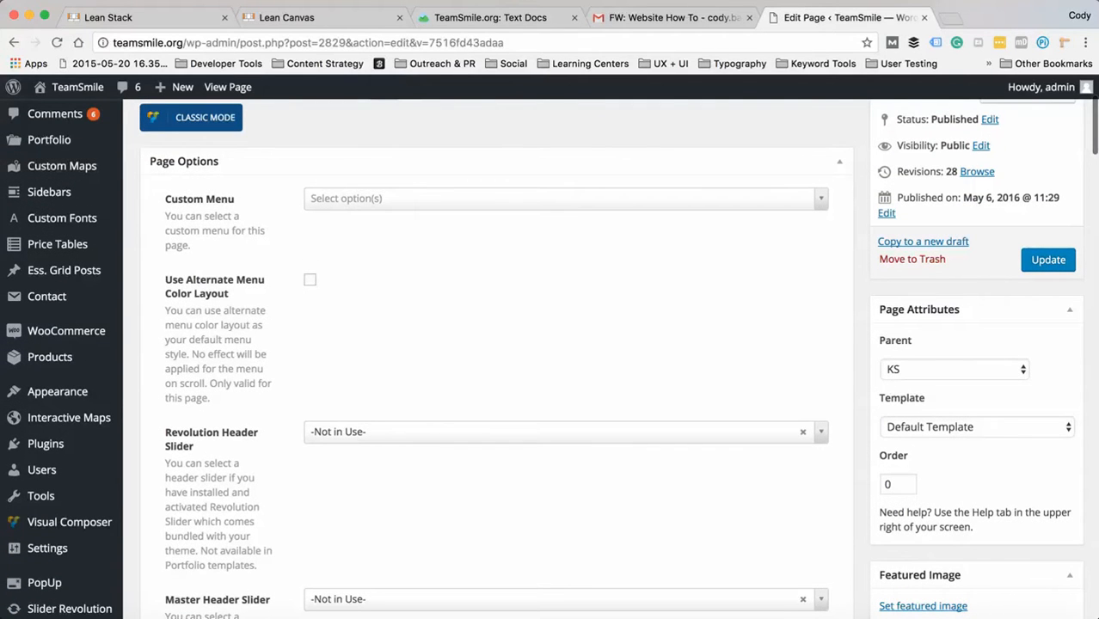
{"action": "left_click", "coordinate": [838, 161]}
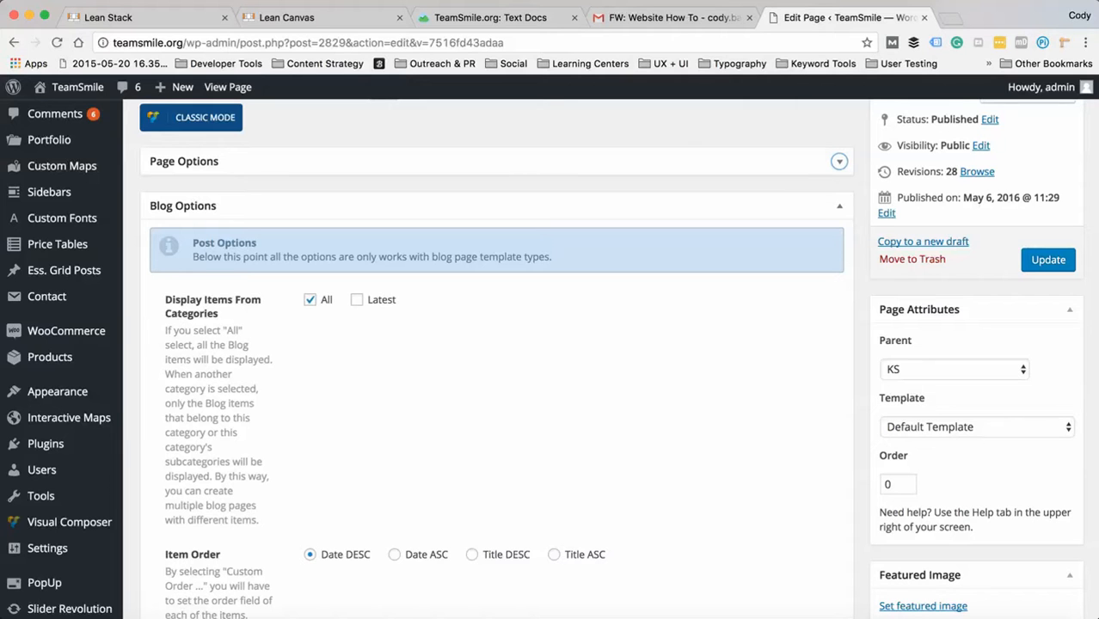
{"action": "left_click", "coordinate": [839, 205]}
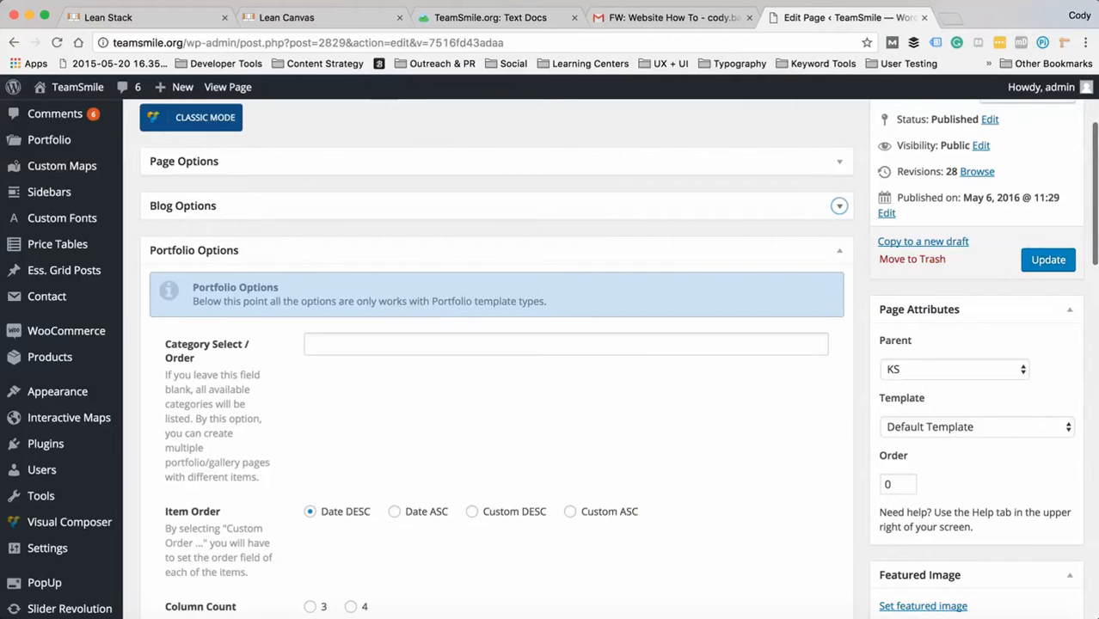
{"action": "left_click", "coordinate": [839, 250]}
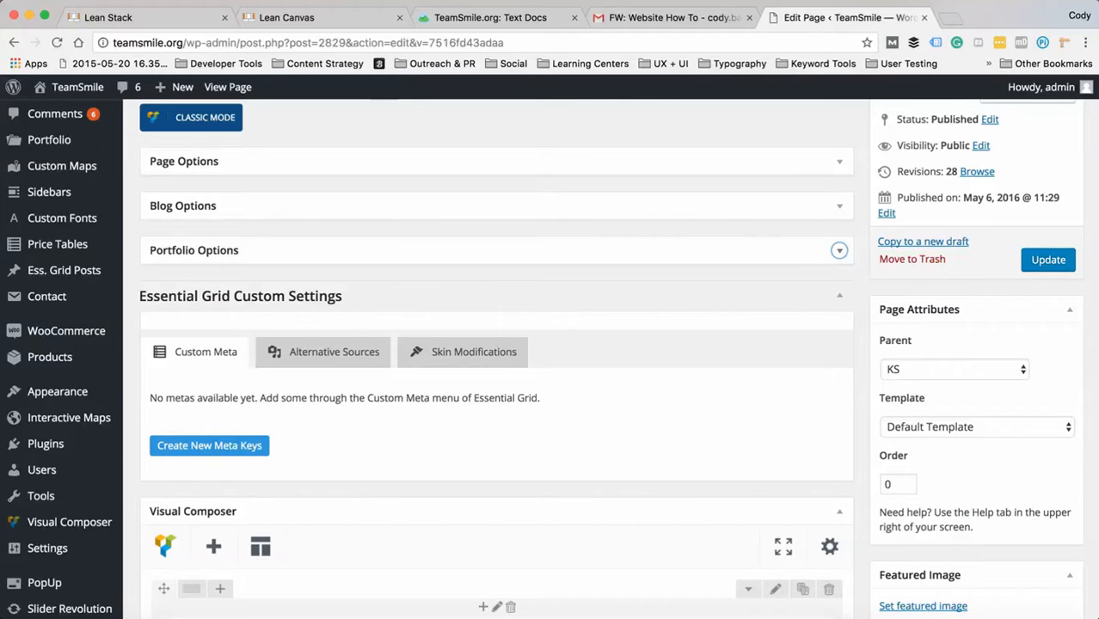
{"action": "scroll", "coordinate": [839, 250], "scroll_direction": "down", "scroll_amount": 2}
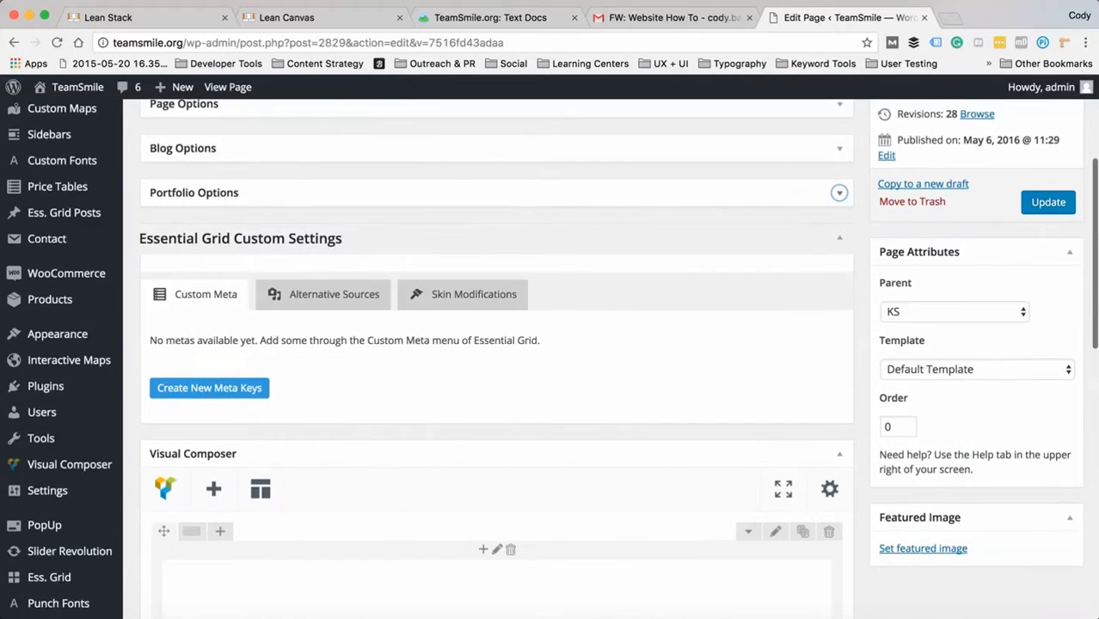
{"action": "left_click", "coordinate": [839, 223]}
- Examine the Visual Composer layout of the Programs page to locate its content blocks
{"action": "scroll", "coordinate": [778, 289], "scroll_direction": "down", "scroll_amount": 4}
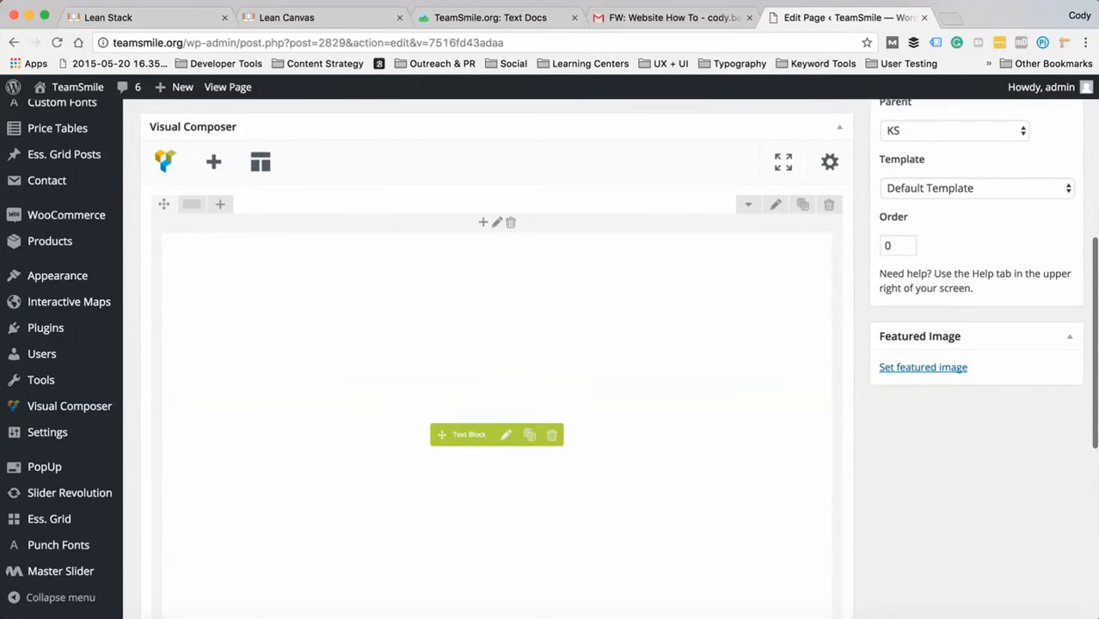
{"action": "scroll", "coordinate": [497, 344], "scroll_direction": "down", "scroll_amount": 8}
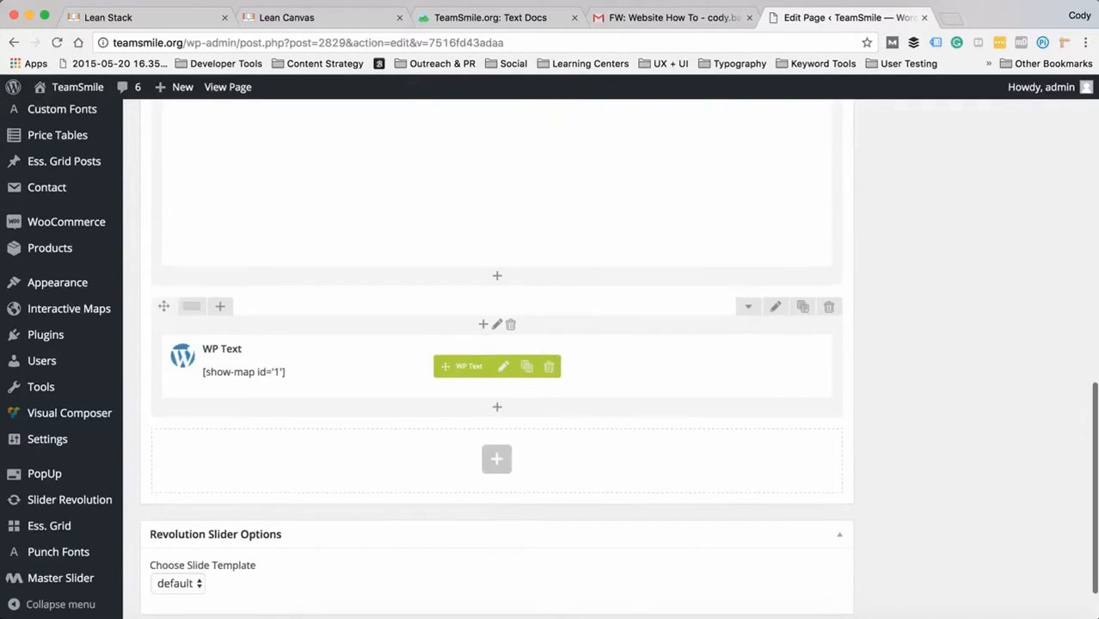
{"action": "scroll", "coordinate": [496, 344], "scroll_direction": "up", "scroll_amount": 7}
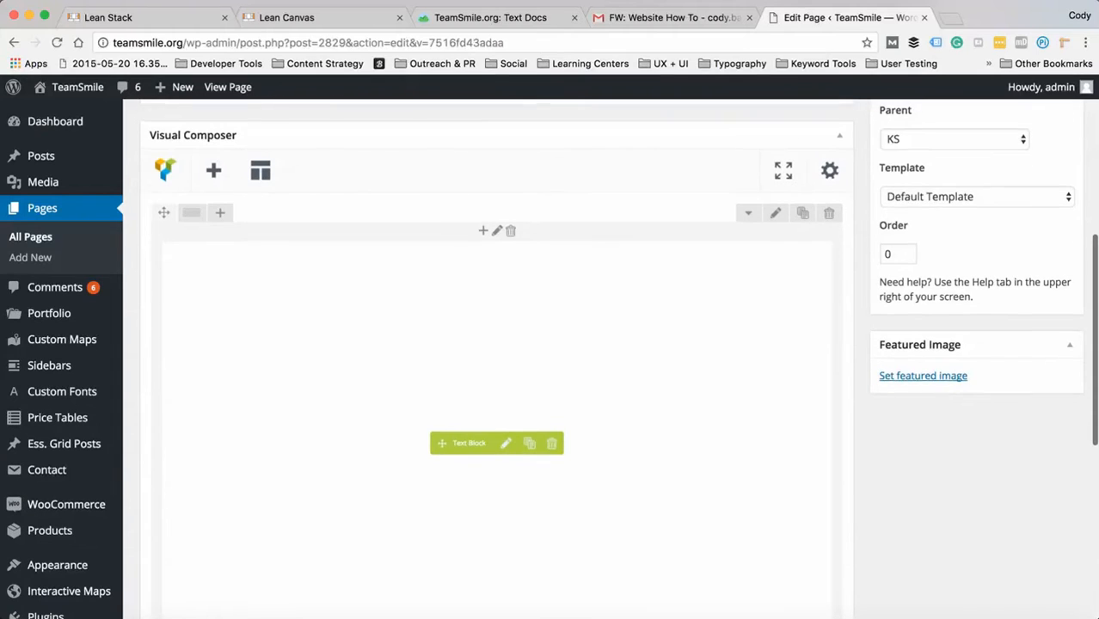
{"action": "scroll", "coordinate": [496, 344], "scroll_direction": "up", "scroll_amount": 3}
{"action": "scroll", "coordinate": [496, 344], "scroll_direction": "down", "scroll_amount": 10}
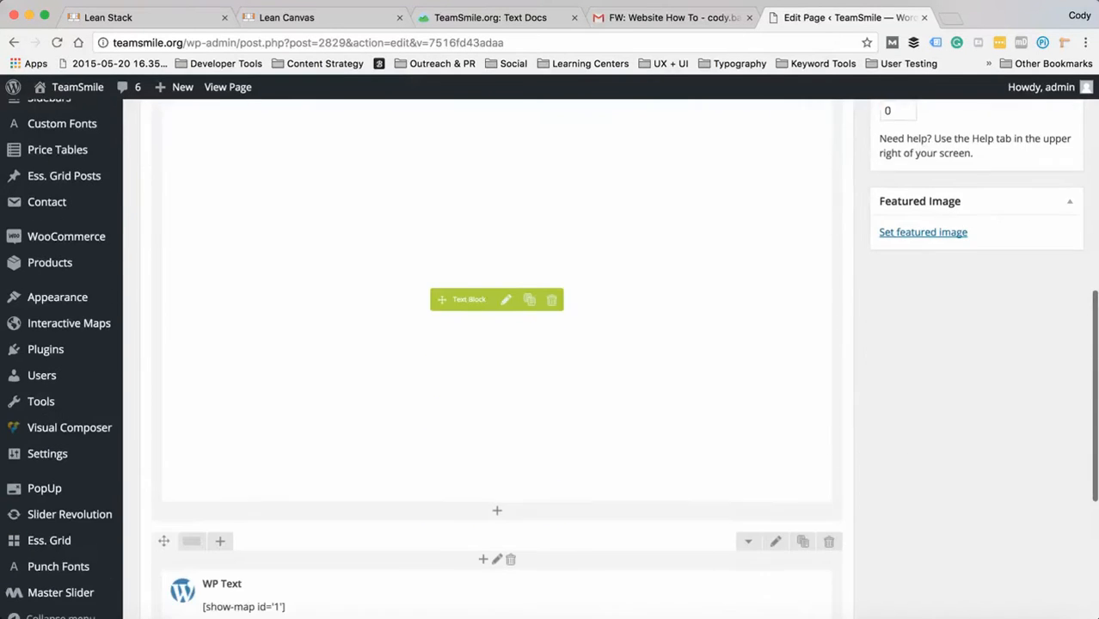
{"action": "scroll", "coordinate": [496, 344], "scroll_direction": "up", "scroll_amount": 7}
{"action": "scroll", "coordinate": [496, 344], "scroll_direction": "down", "scroll_amount": 8}
{"action": "scroll", "coordinate": [507, 378], "scroll_direction": "up", "scroll_amount": 15}
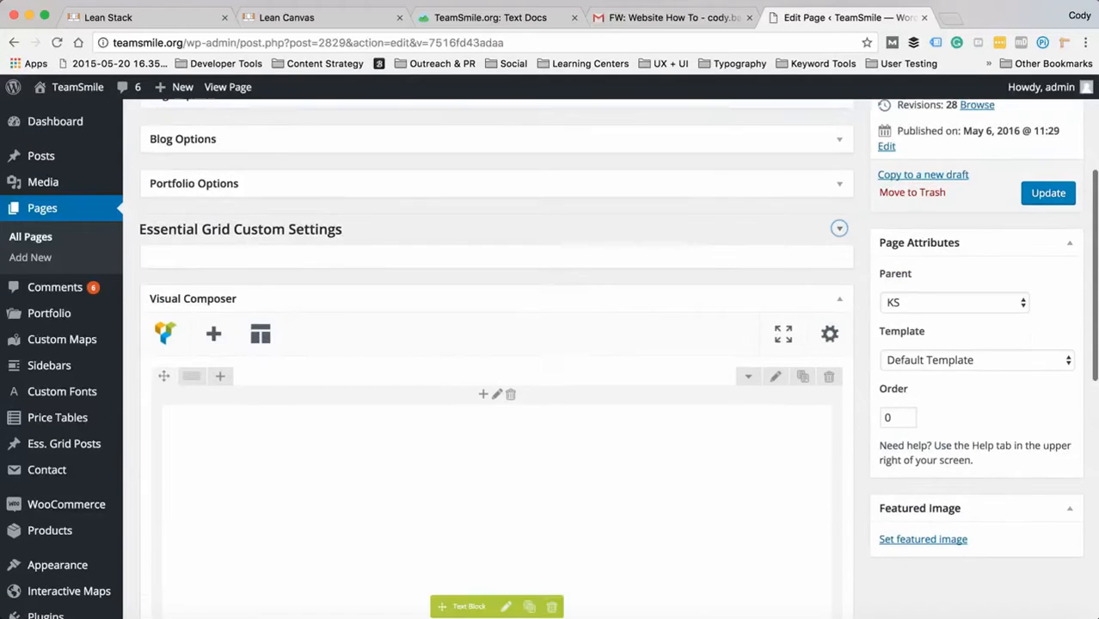
{"action": "scroll", "coordinate": [507, 377], "scroll_direction": "down", "scroll_amount": 4}
{"action": "scroll", "coordinate": [508, 378], "scroll_direction": "down", "scroll_amount": 3}
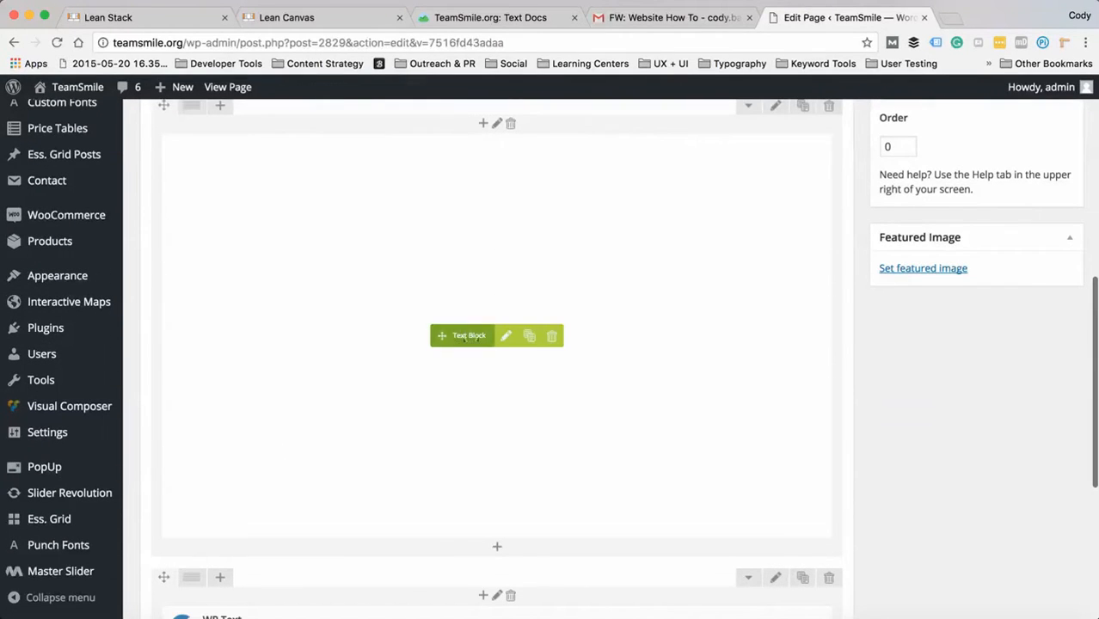
- In the Text Block's programs table, replace the Utah Jazz sponsor with "AdMen" and save the block's changes
{"action": "left_click", "coordinate": [505, 336]}
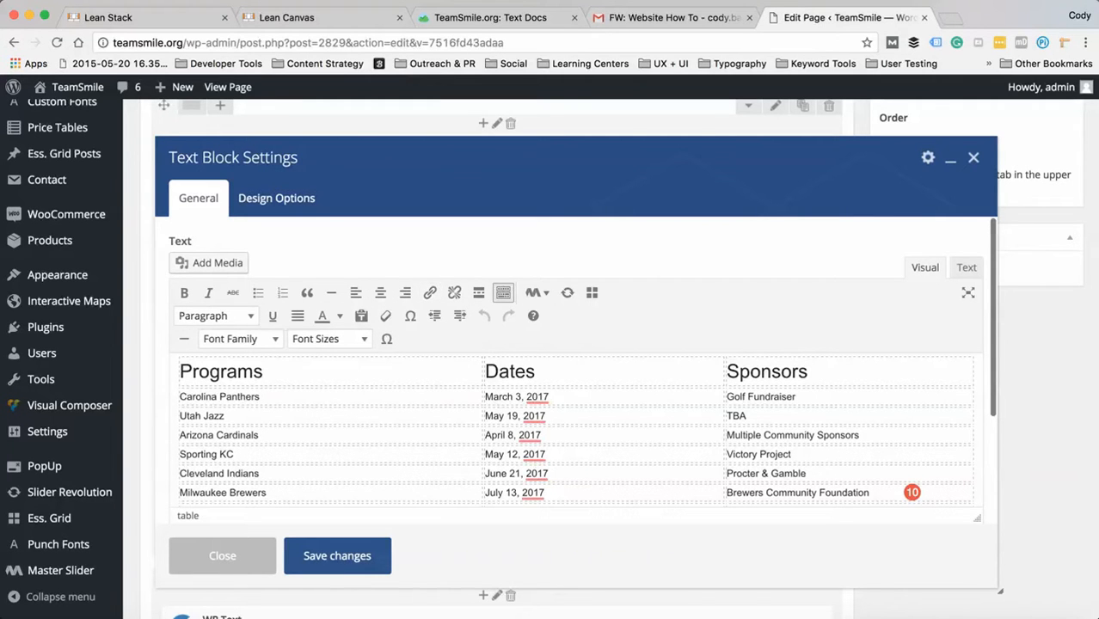
{"action": "scroll", "coordinate": [577, 430], "scroll_direction": "down", "scroll_amount": 2}
{"action": "scroll", "coordinate": [576, 404], "scroll_direction": "down", "scroll_amount": 3}
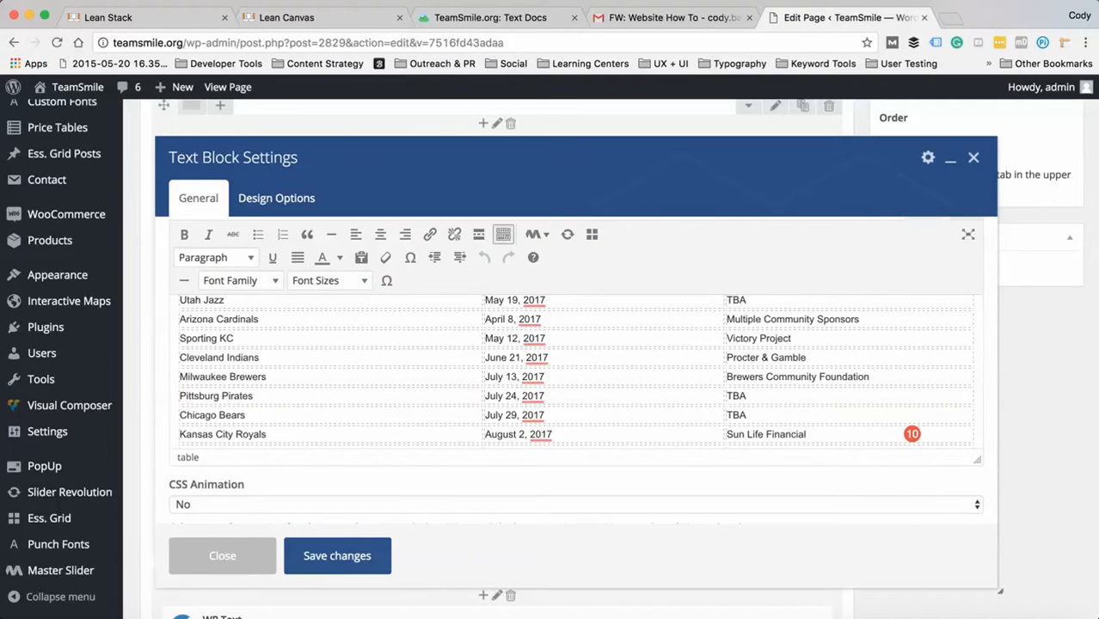
{"action": "scroll", "coordinate": [576, 387], "scroll_direction": "up", "scroll_amount": 5}
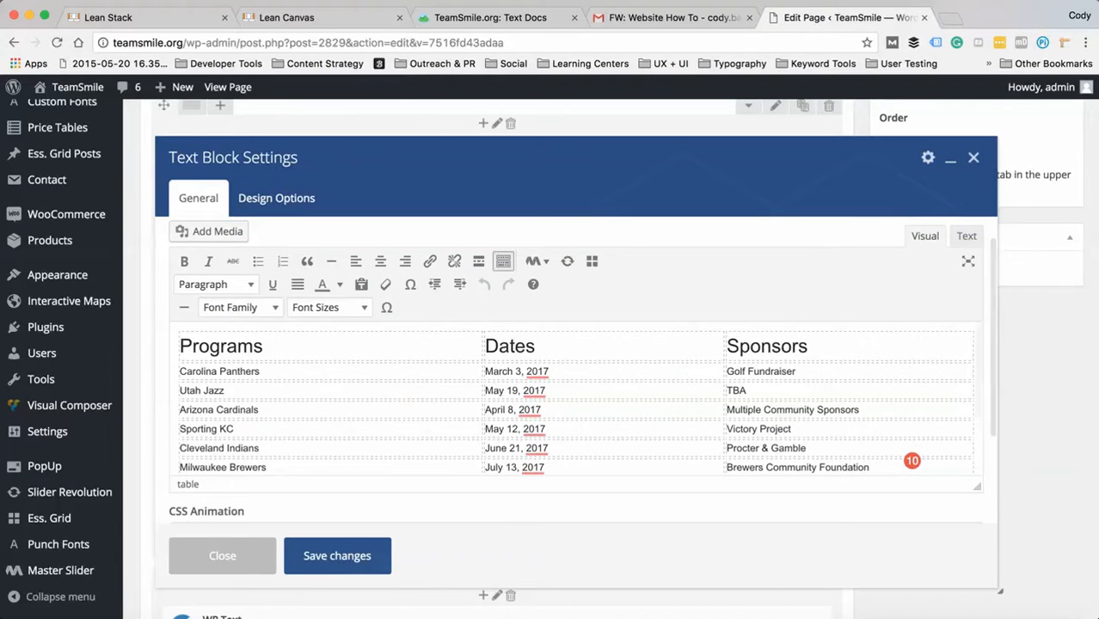
{"action": "double_click", "coordinate": [736, 390]}
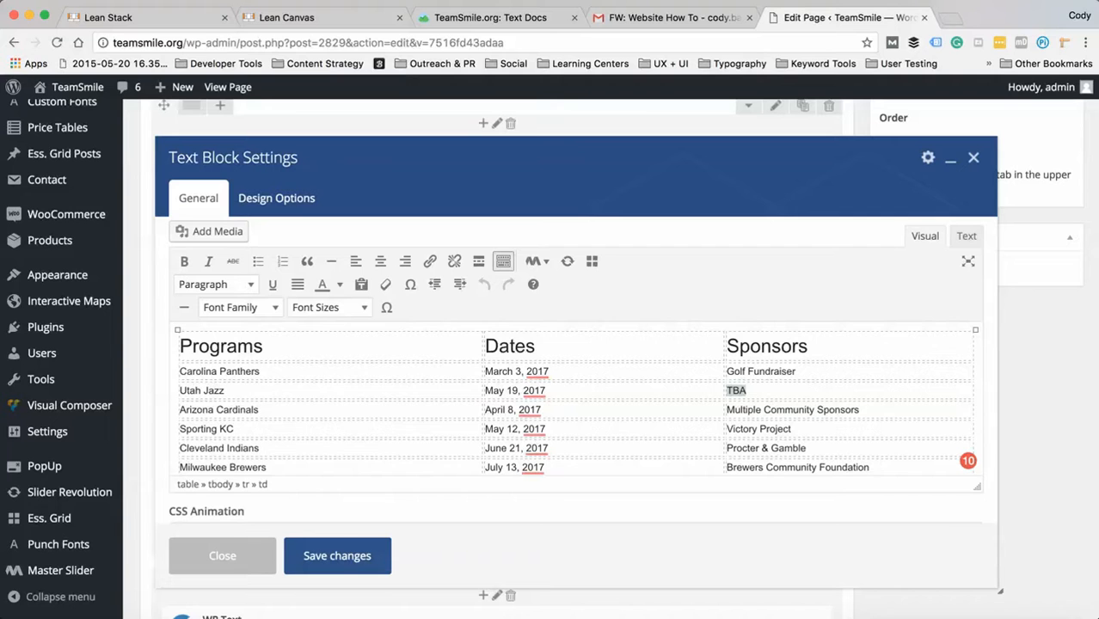
{"action": "type", "text": "AdMen"}
{"action": "scroll", "coordinate": [576, 398], "scroll_direction": "down", "scroll_amount": 2}
{"action": "scroll", "coordinate": [576, 398], "scroll_direction": "up", "scroll_amount": 2}
{"action": "scroll", "coordinate": [577, 399], "scroll_direction": "up", "scroll_amount": 2}
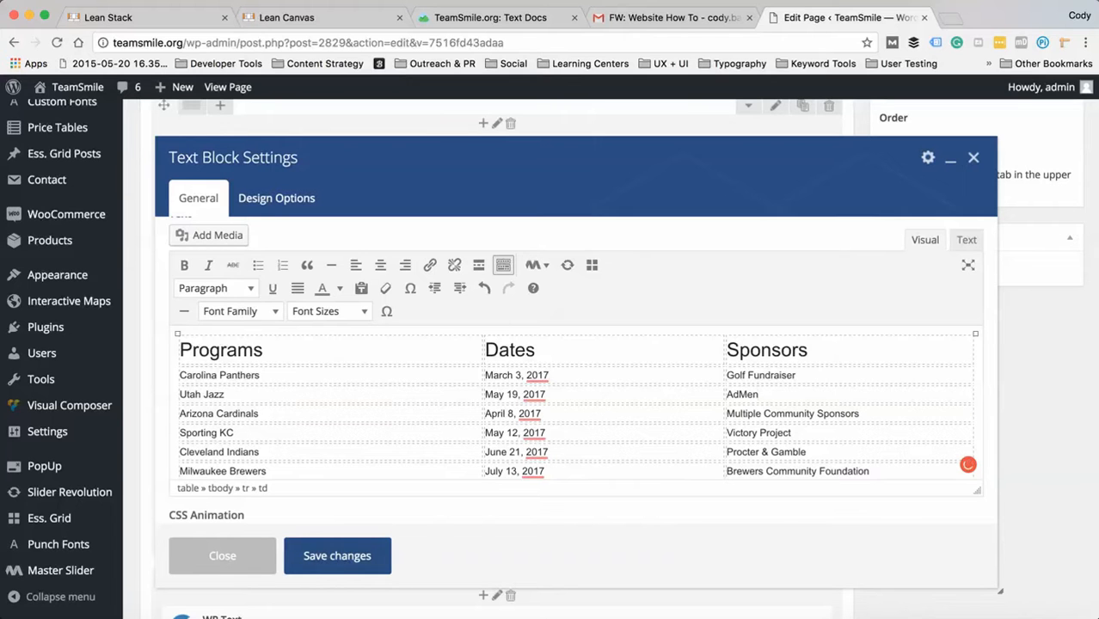
{"action": "left_click", "coordinate": [337, 555]}
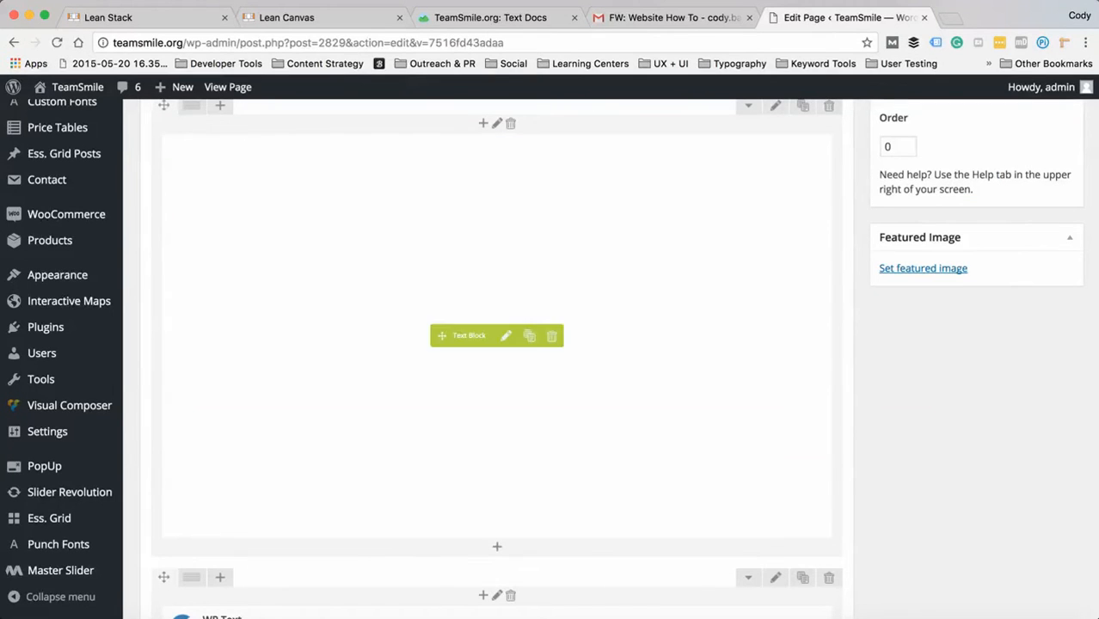
- Update the published Programs page with the edited table
{"action": "scroll", "coordinate": [497, 359], "scroll_direction": "up", "scroll_amount": 5}
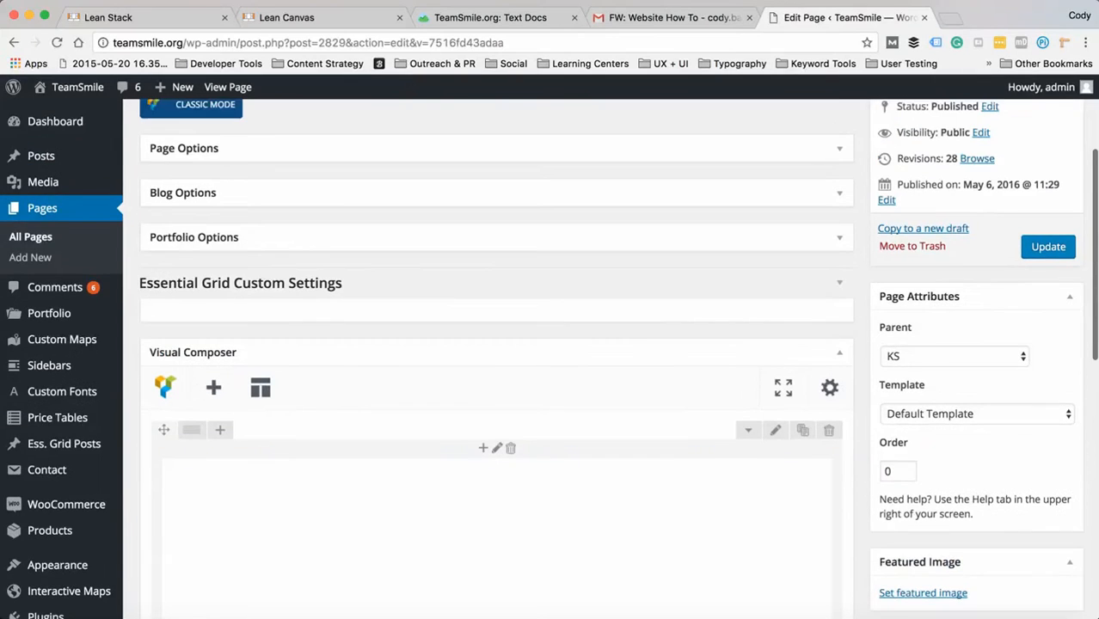
{"action": "scroll", "coordinate": [497, 359], "scroll_direction": "down", "scroll_amount": 6}
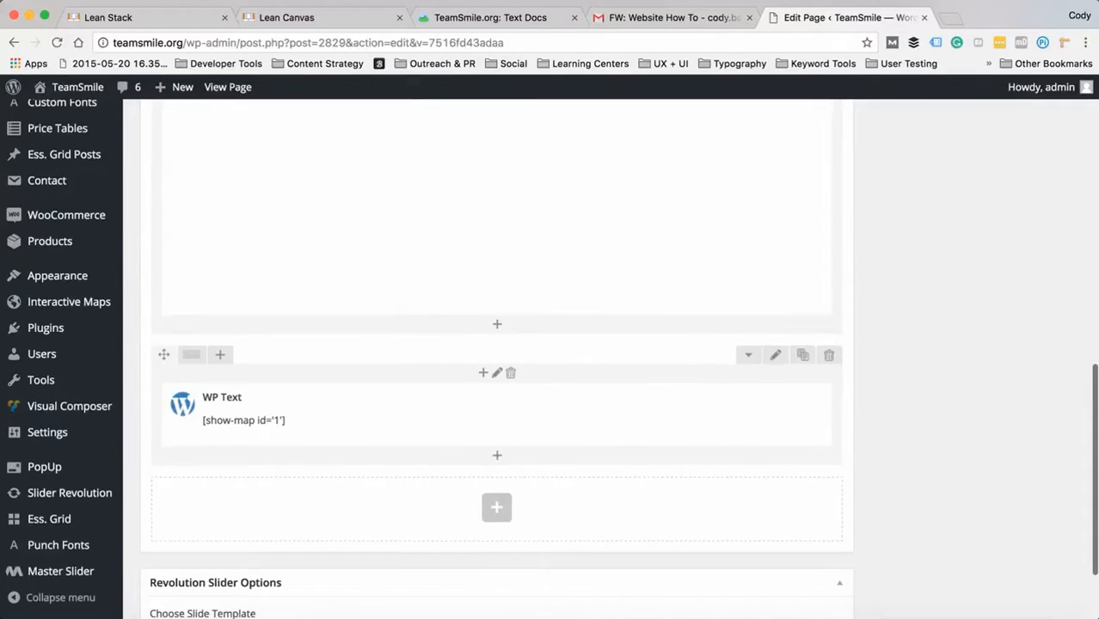
{"action": "scroll", "coordinate": [498, 359], "scroll_direction": "up", "scroll_amount": 4}
{"action": "scroll", "coordinate": [497, 358], "scroll_direction": "up", "scroll_amount": 5}
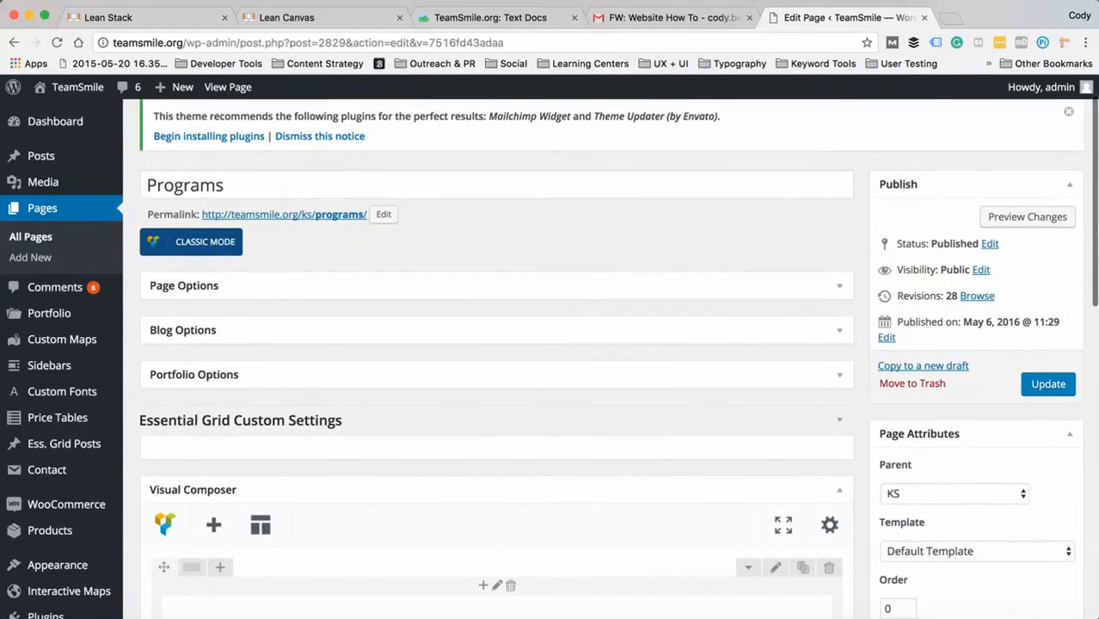
{"action": "scroll", "coordinate": [618, 358], "scroll_direction": "up", "scroll_amount": 1}
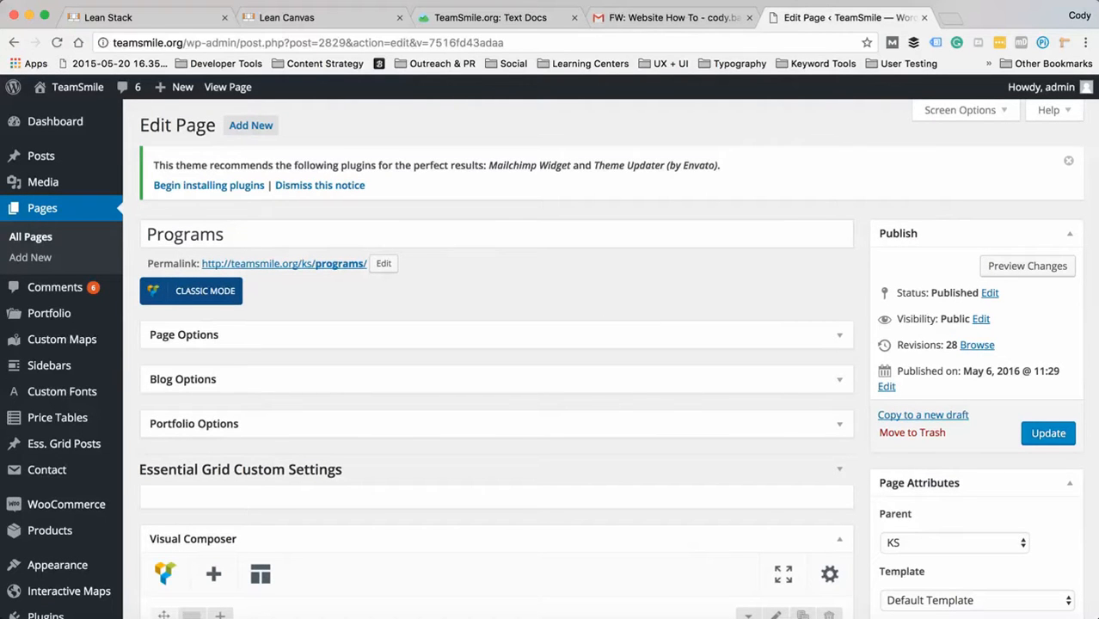
{"action": "left_click", "coordinate": [1048, 433]}
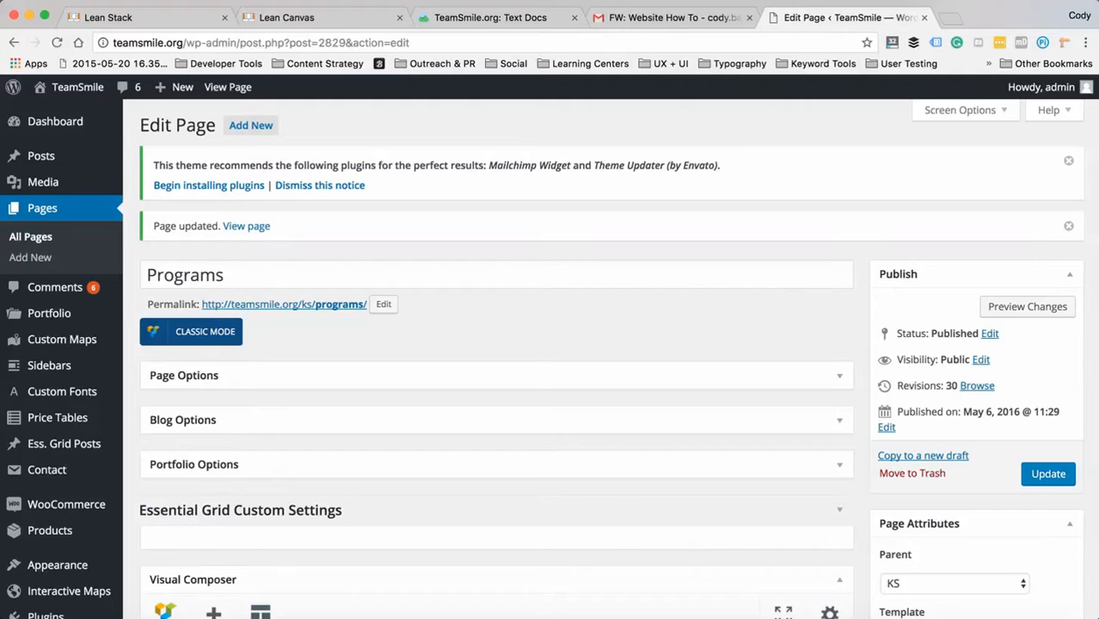
- Preview the updated Programs page, check the Utah Jazz sponsor in the program table, and return to the page editor
{"action": "left_click", "coordinate": [1014, 306]}
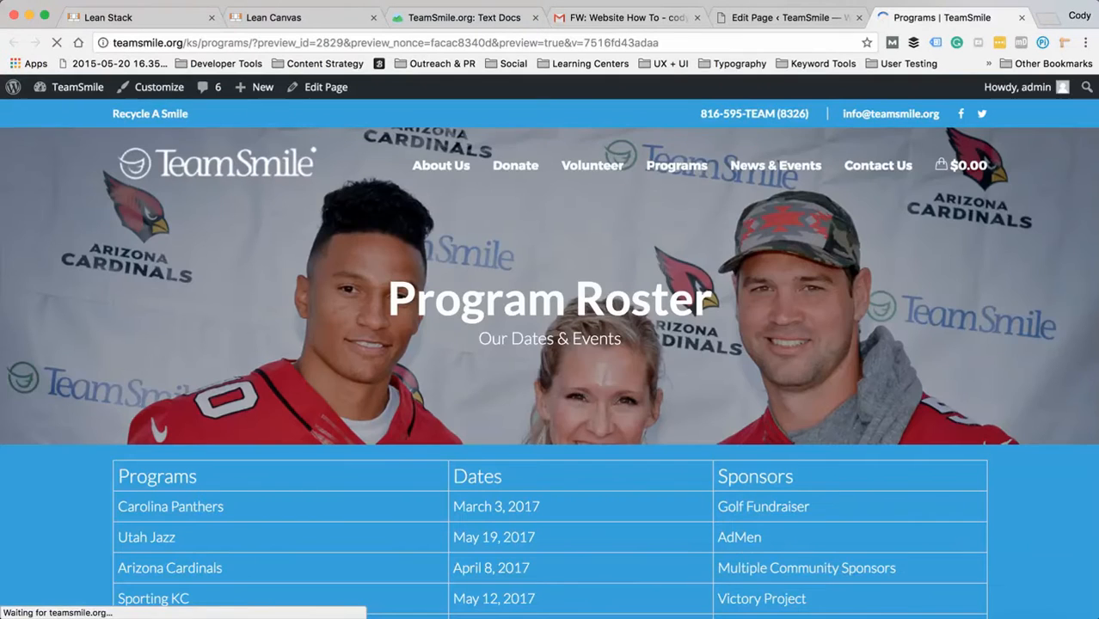
{"action": "scroll", "coordinate": [551, 346], "scroll_direction": "down", "scroll_amount": 1}
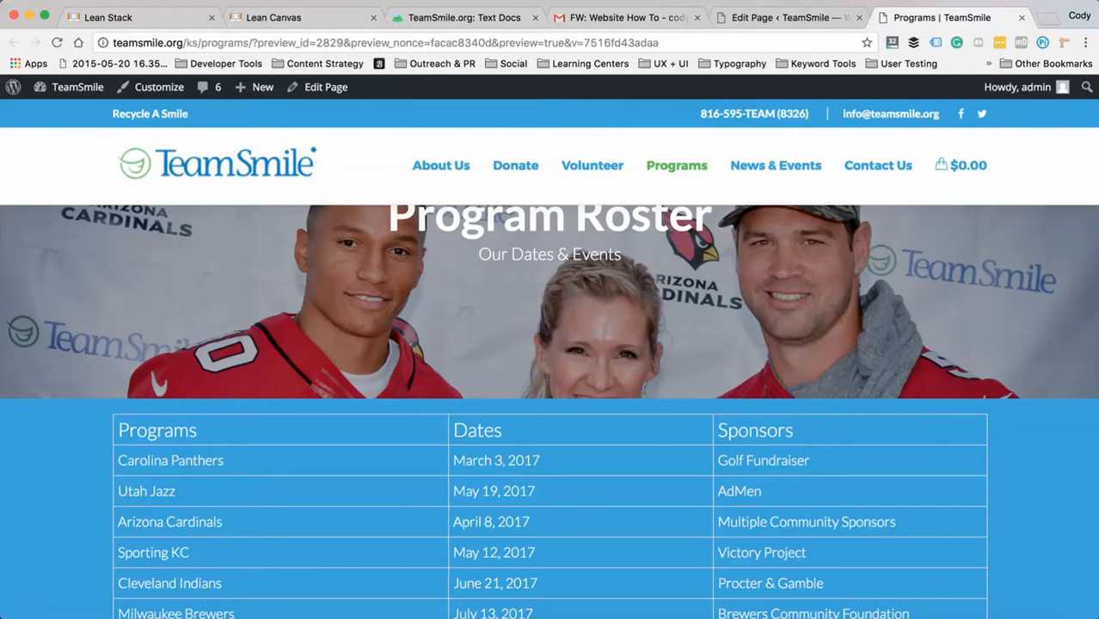
{"action": "left_click", "coordinate": [778, 17]}
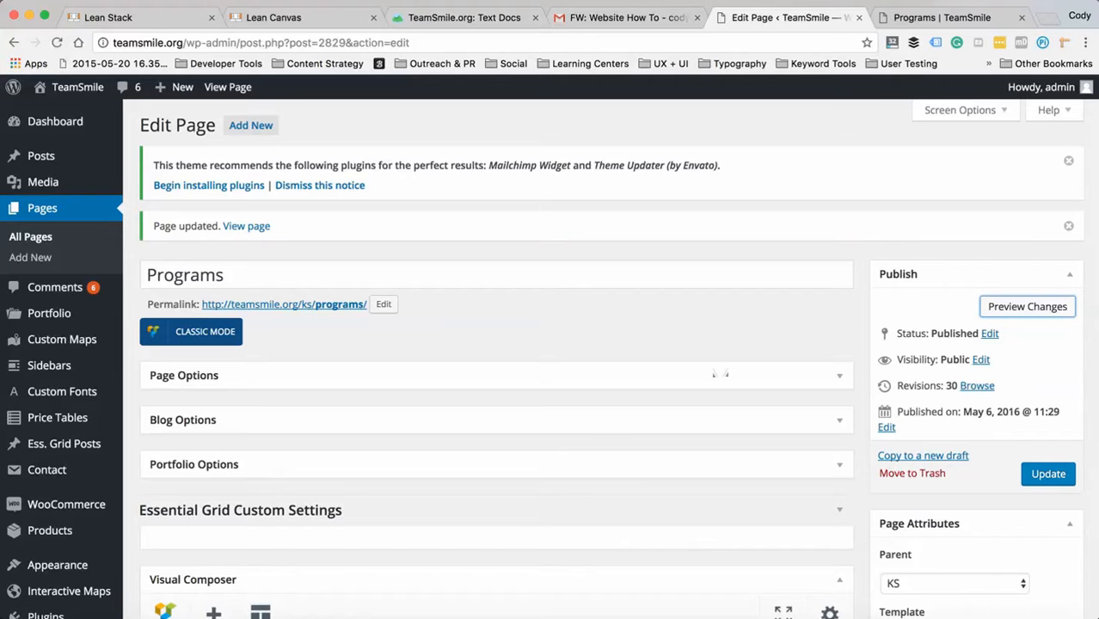
- In the Text Block's programs table, replace the Utah Jazz sponsor with "TBA" and save the block's changes
{"action": "scroll", "coordinate": [721, 373], "scroll_direction": "down", "scroll_amount": 5}
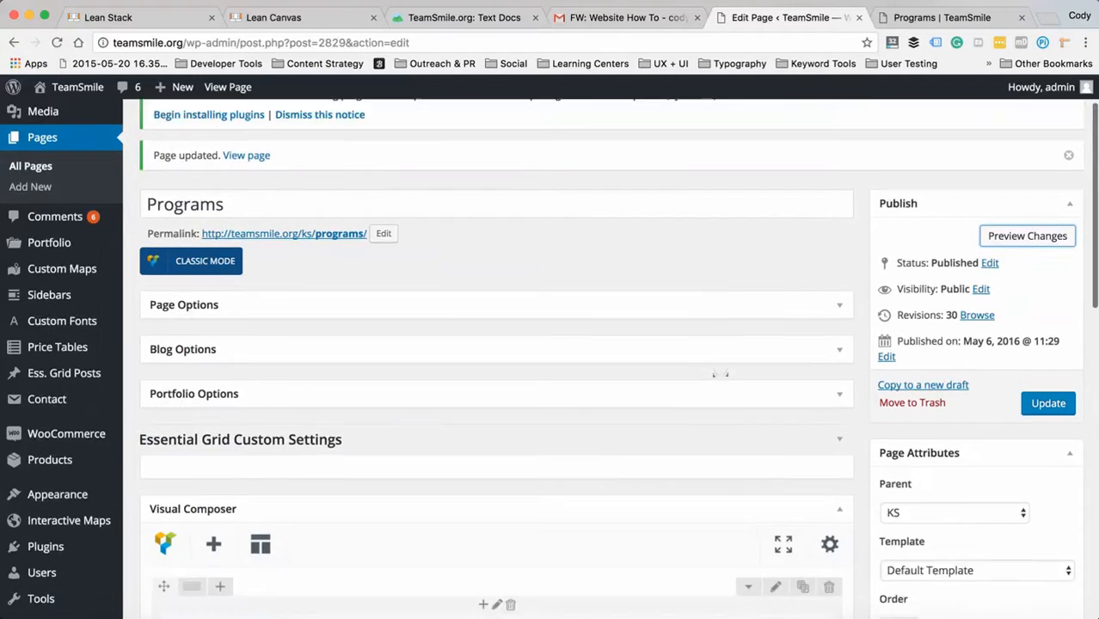
{"action": "scroll", "coordinate": [496, 361], "scroll_direction": "down", "scroll_amount": 4}
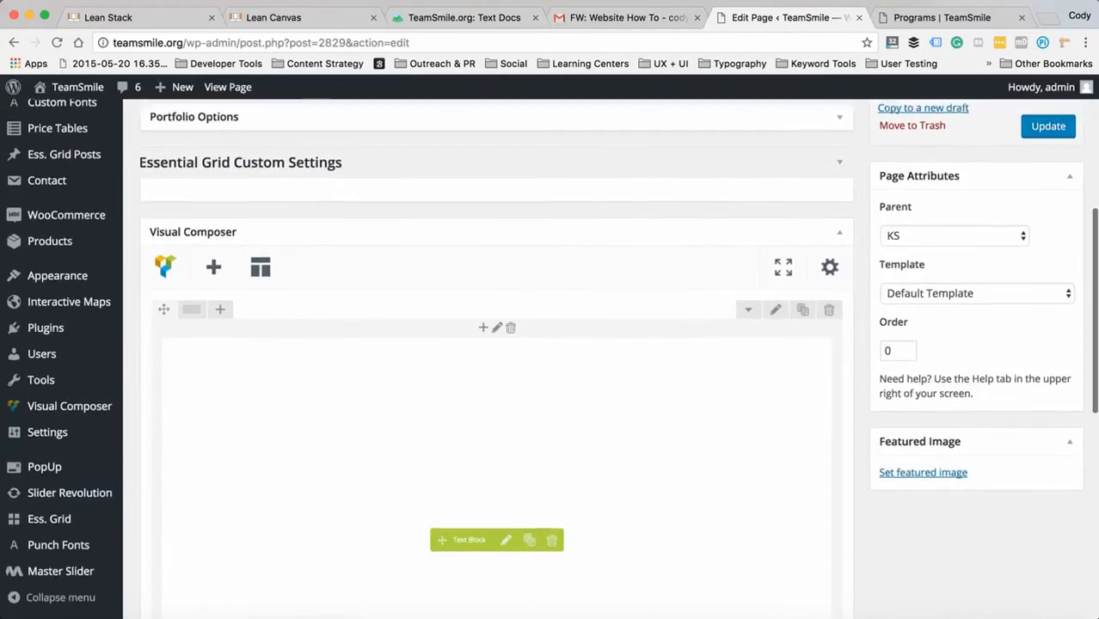
{"action": "left_click", "coordinate": [506, 538]}
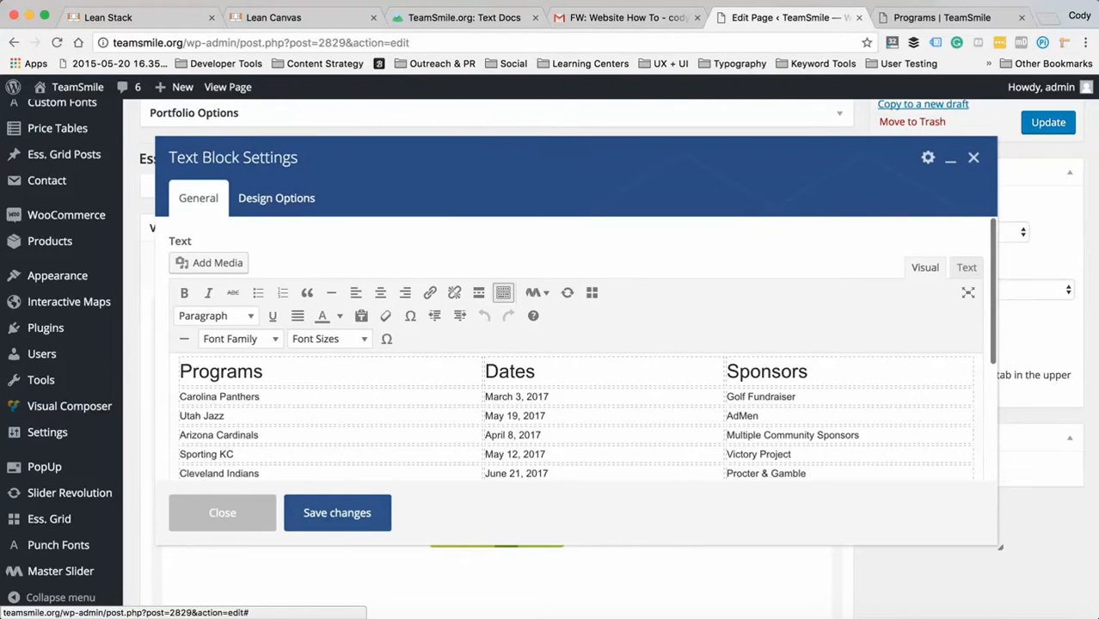
{"action": "double_click", "coordinate": [741, 416]}
{"action": "type", "text": "TBA"}
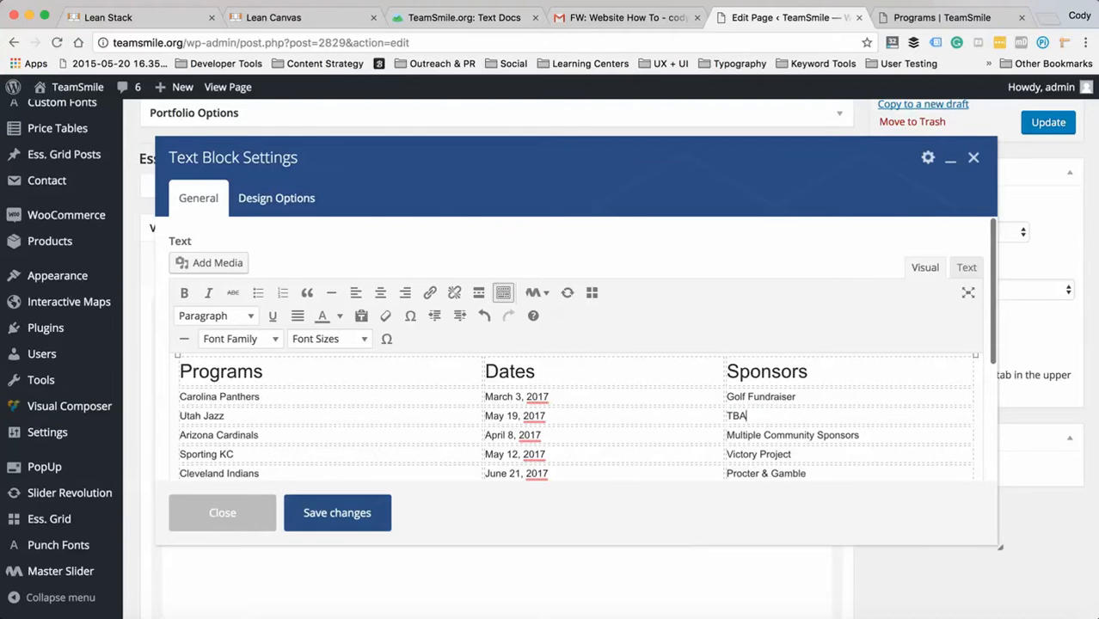
{"action": "left_click", "coordinate": [337, 514]}
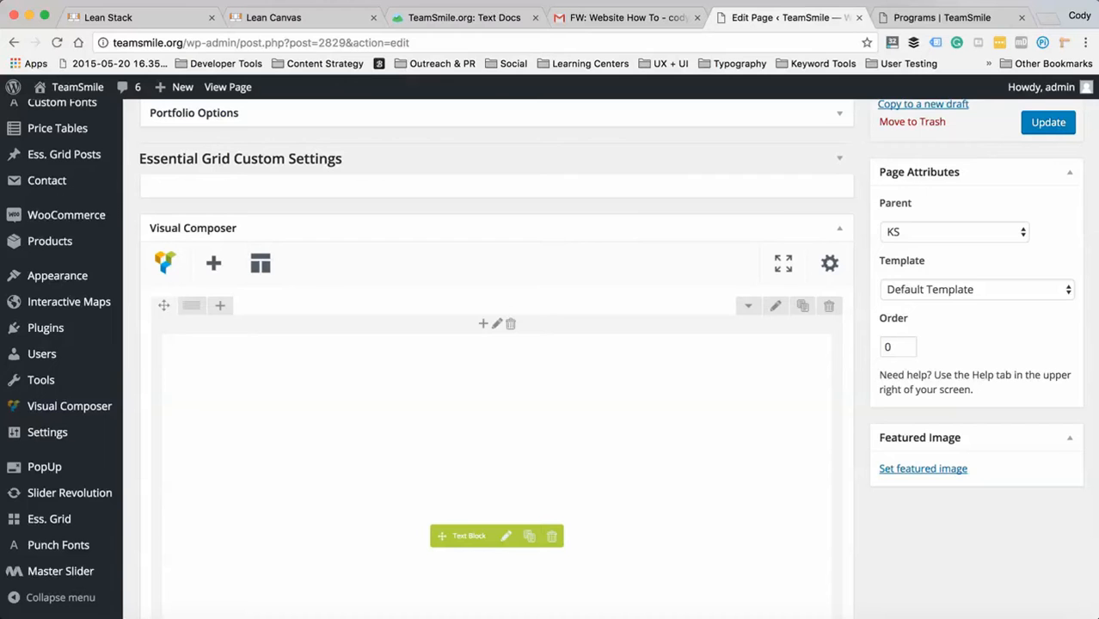
- Browse the Programs page revisions, leaving the unsaved edits behind, and restore the revision from 21 March at 19:14
{"action": "scroll", "coordinate": [550, 359], "scroll_direction": "up", "scroll_amount": 2}
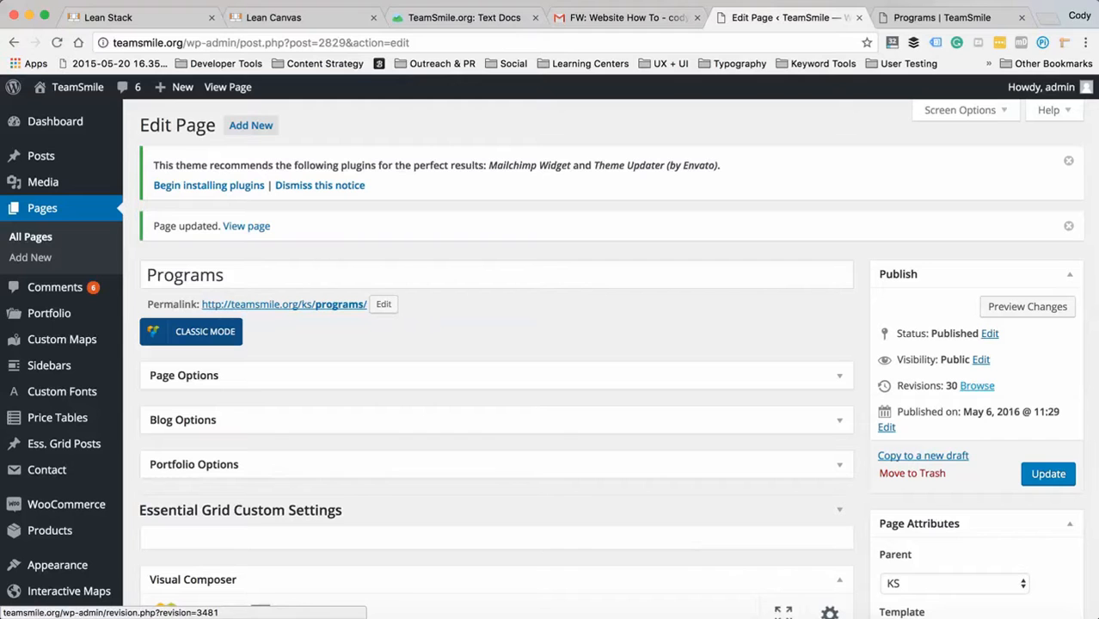
{"action": "left_click", "coordinate": [977, 385]}
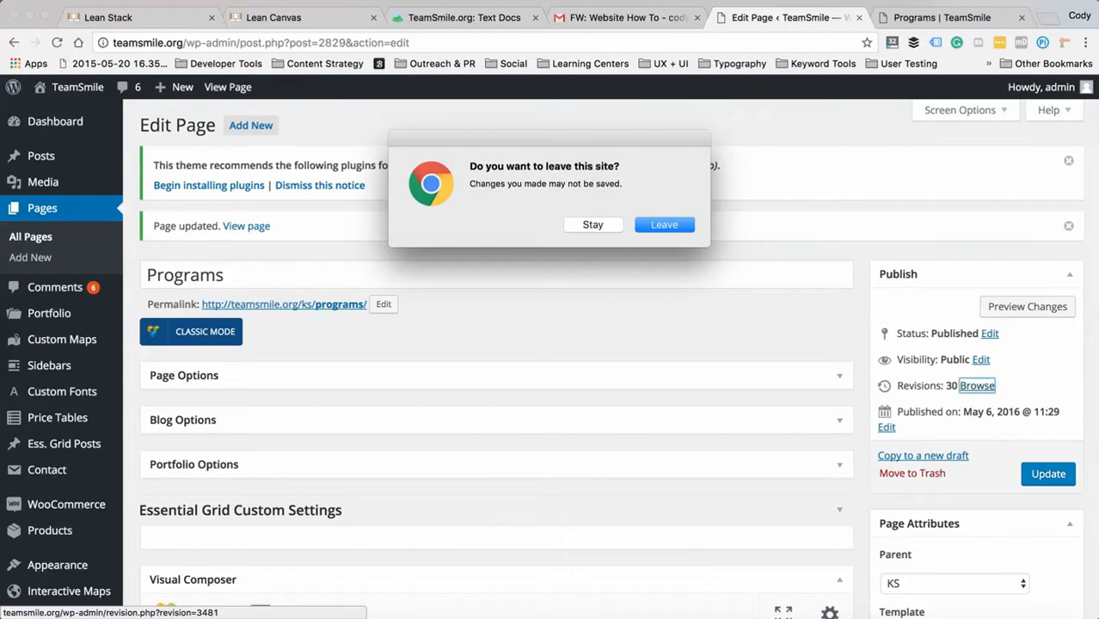
{"action": "key", "text": "Return"}
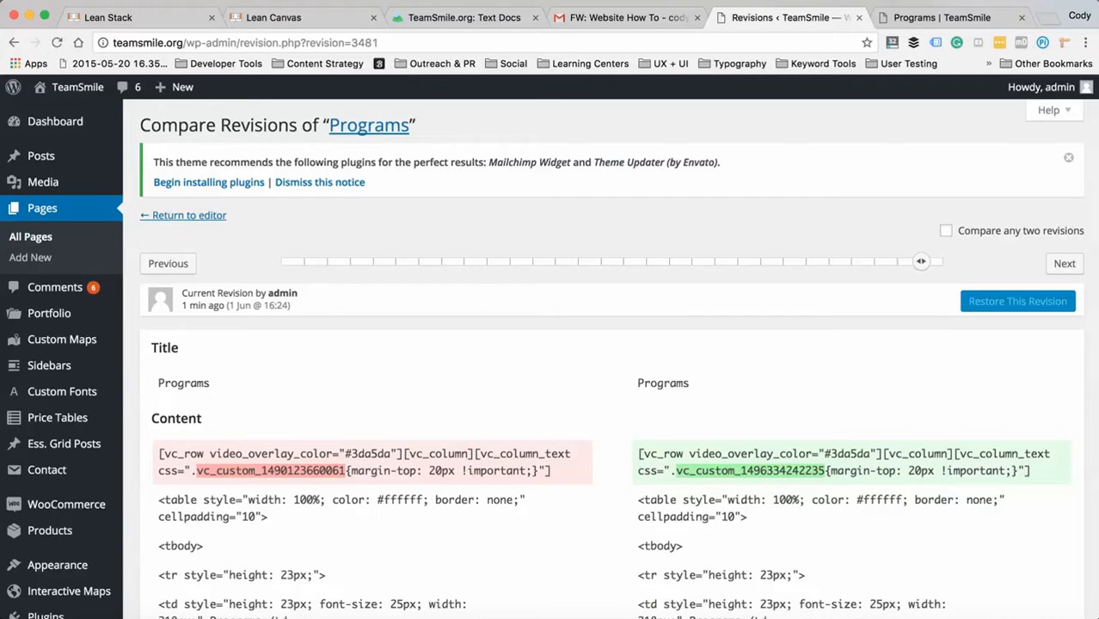
{"action": "scroll", "coordinate": [602, 387], "scroll_direction": "down", "scroll_amount": 3}
{"action": "scroll", "coordinate": [602, 387], "scroll_direction": "up", "scroll_amount": 3}
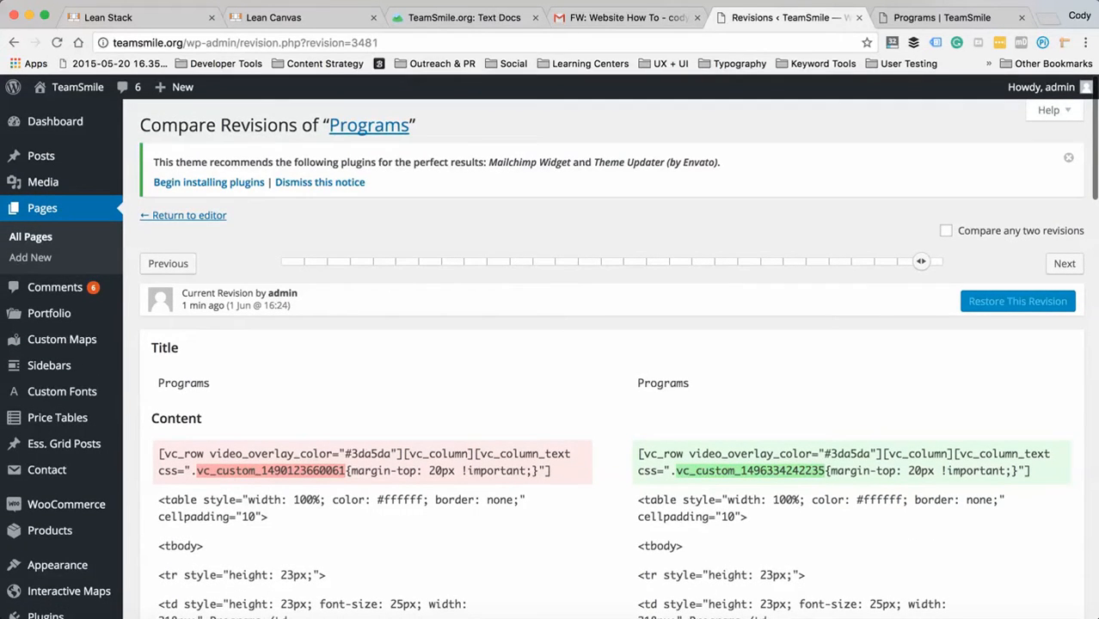
{"action": "left_click", "coordinate": [167, 263]}
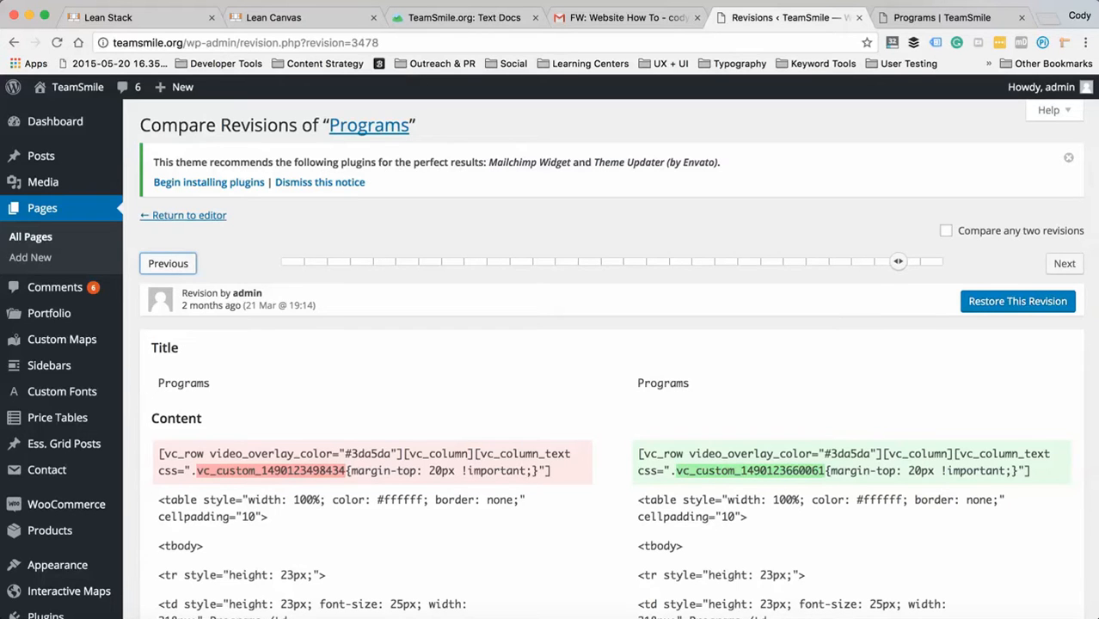
{"action": "left_click", "coordinate": [1017, 301]}
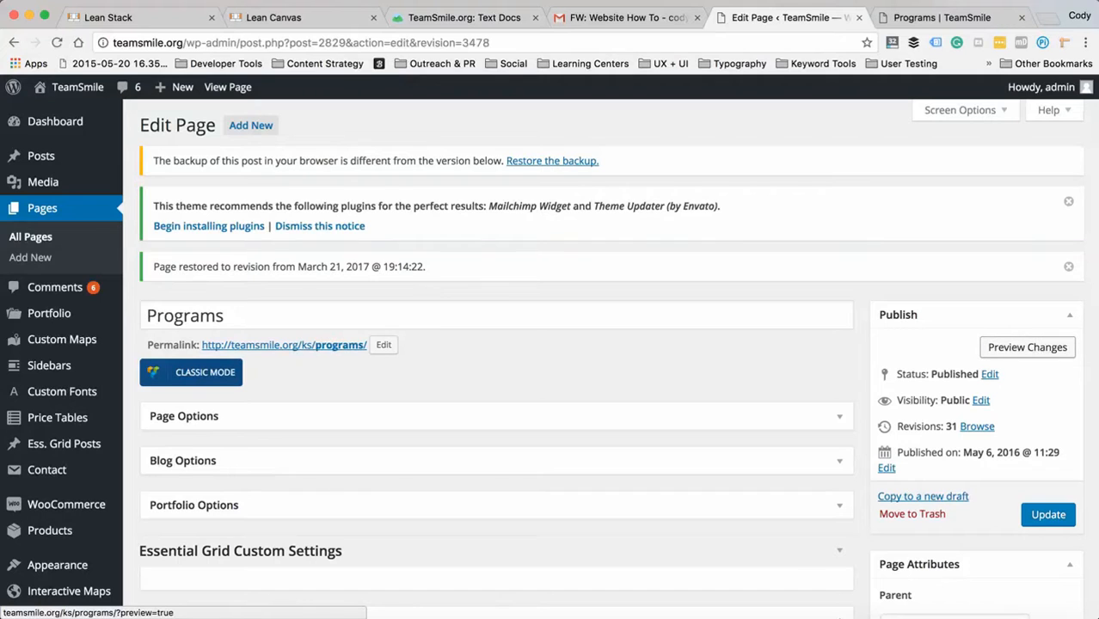
- Preview the restored Programs page and update the published page with the restored version
{"action": "left_click", "coordinate": [1027, 347]}
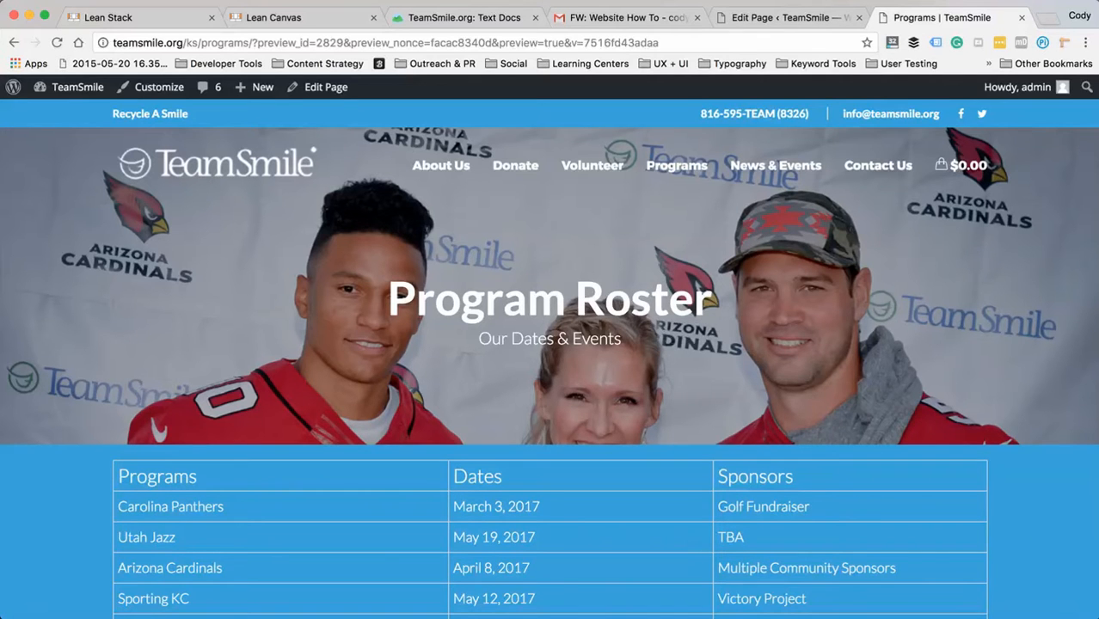
{"action": "key", "text": "ctrl+shift+Tab"}
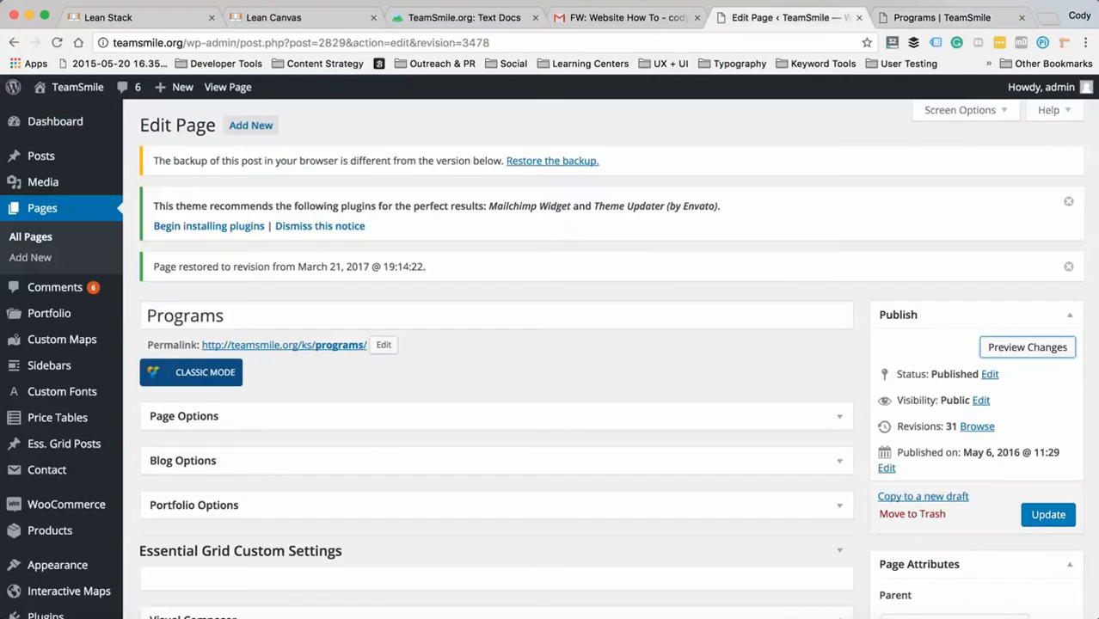
{"action": "left_click", "coordinate": [1048, 514]}
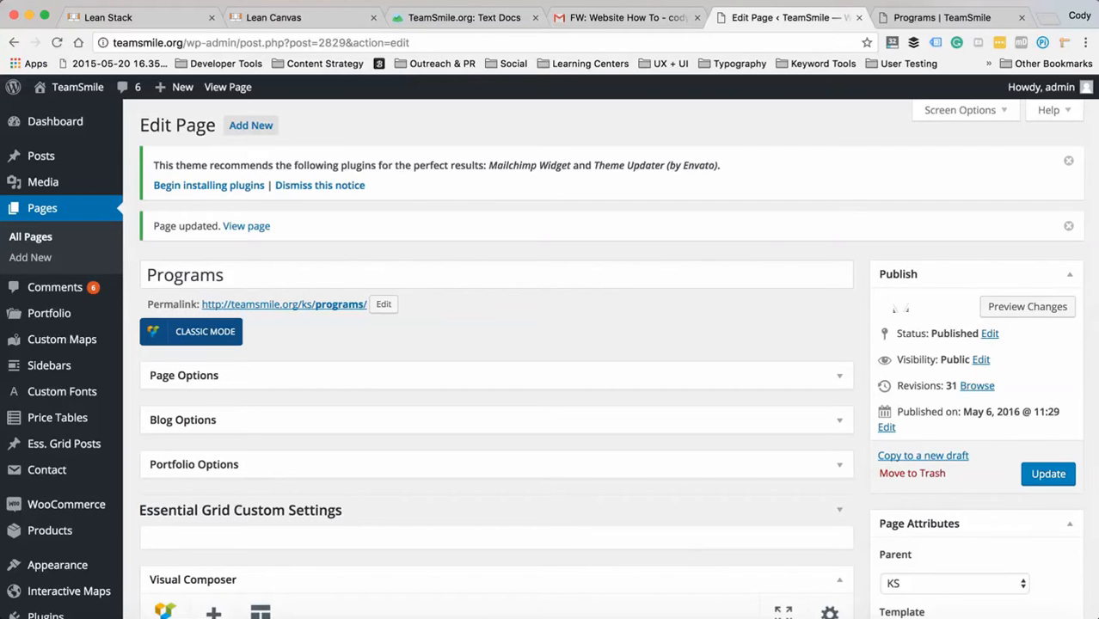
- Open the Text Block for editing and add an empty paragraph below the programs table
{"action": "scroll", "coordinate": [628, 380], "scroll_direction": "down", "scroll_amount": 5}
{"action": "scroll", "coordinate": [505, 502], "scroll_direction": "up", "scroll_amount": 1}
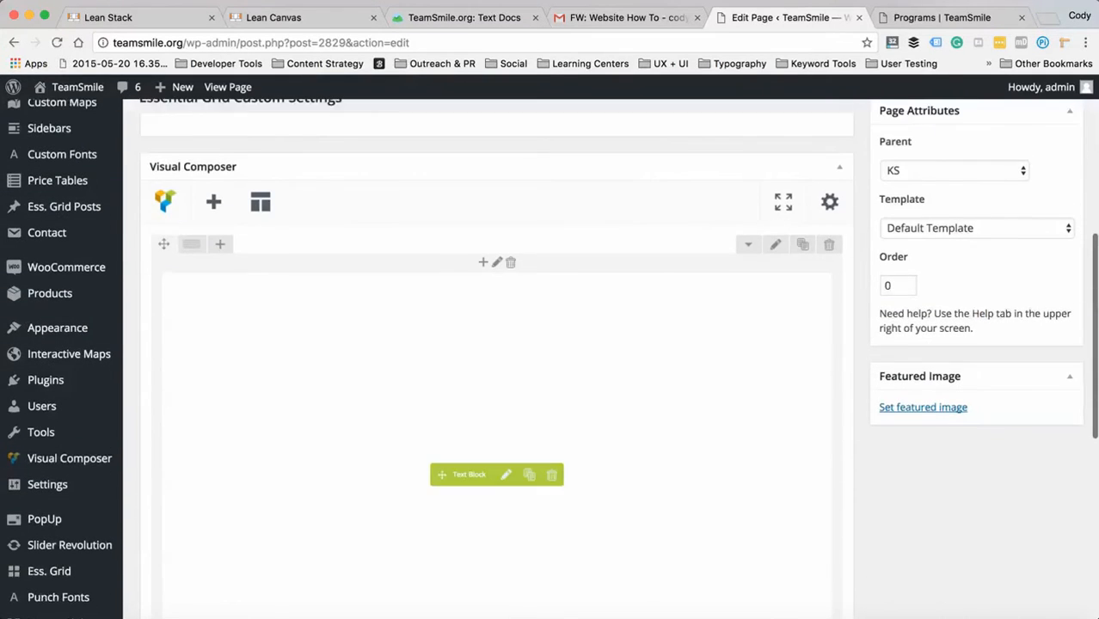
{"action": "left_click", "coordinate": [506, 475]}
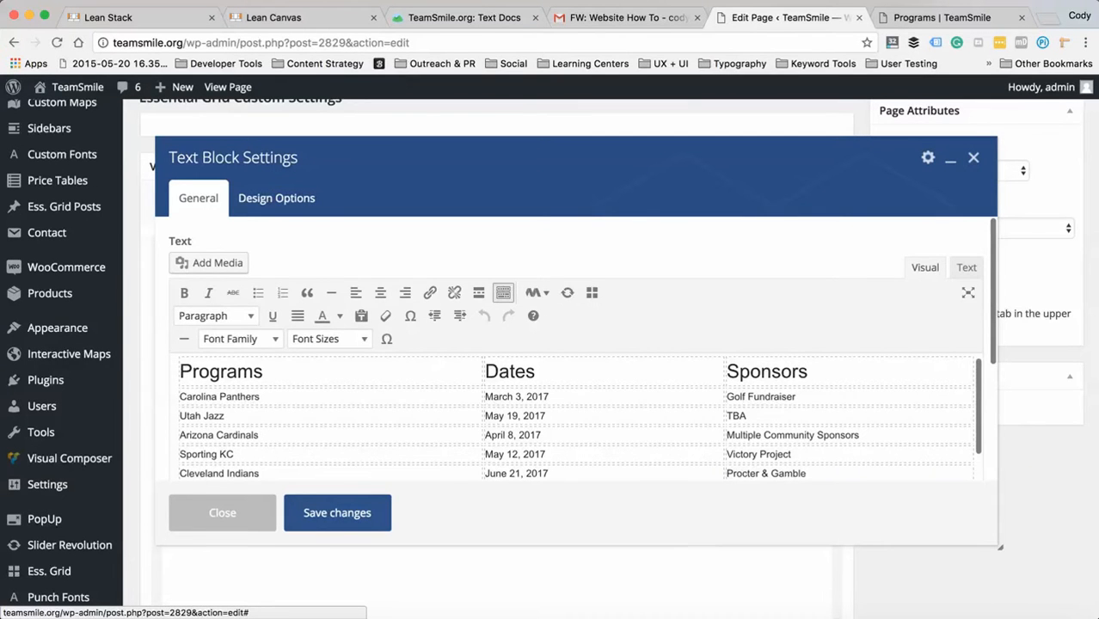
{"action": "scroll", "coordinate": [969, 392], "scroll_direction": "down", "scroll_amount": 8}
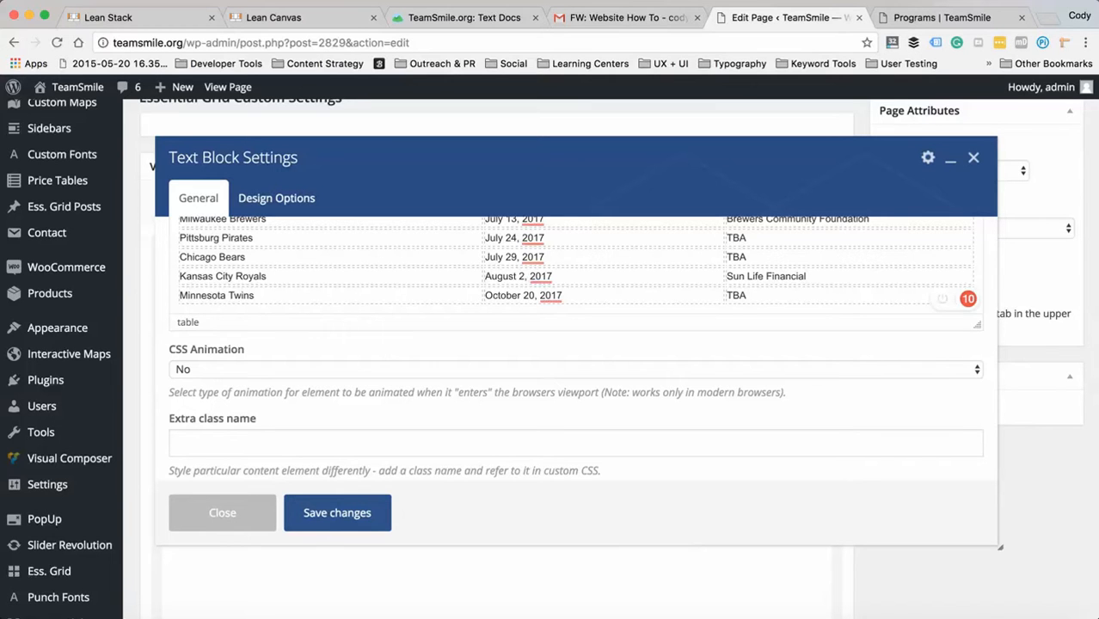
{"action": "key", "text": "Return"}
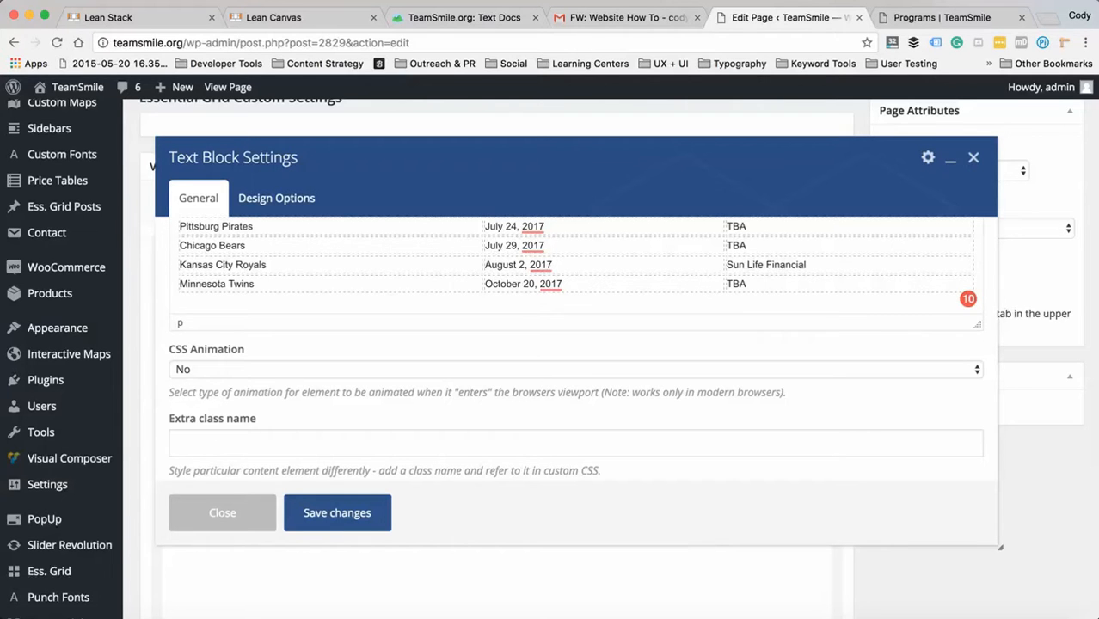
{"action": "scroll", "coordinate": [583, 348], "scroll_direction": "up", "scroll_amount": 10}
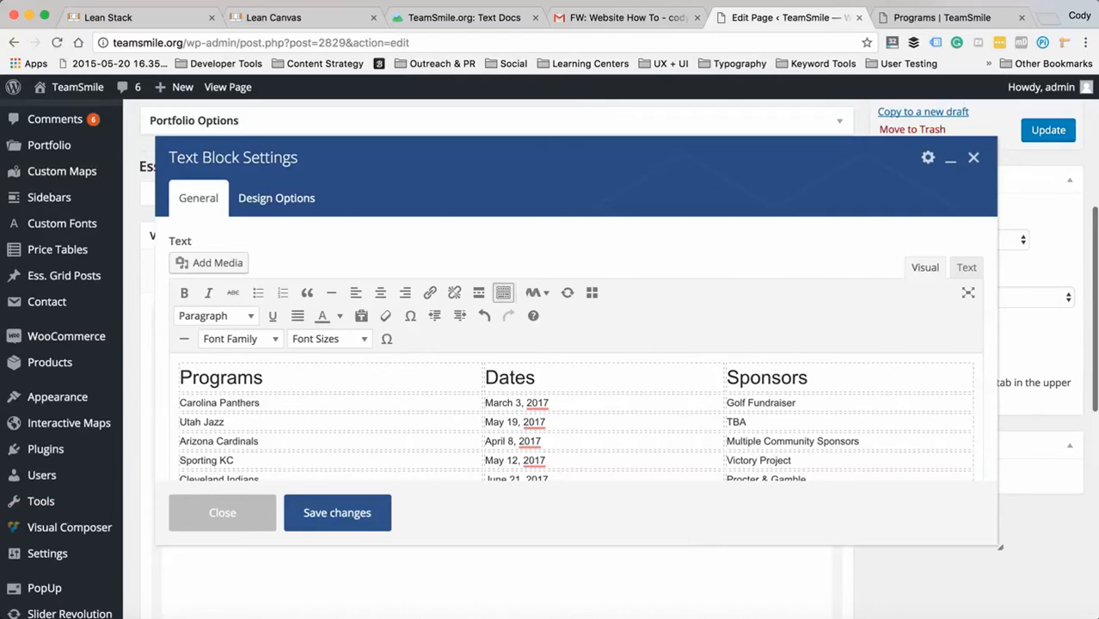
- Start adding media to the Text Block and select the Utah Jazz logo, Jazz.jpg, from the media library
{"action": "left_click", "coordinate": [211, 262]}
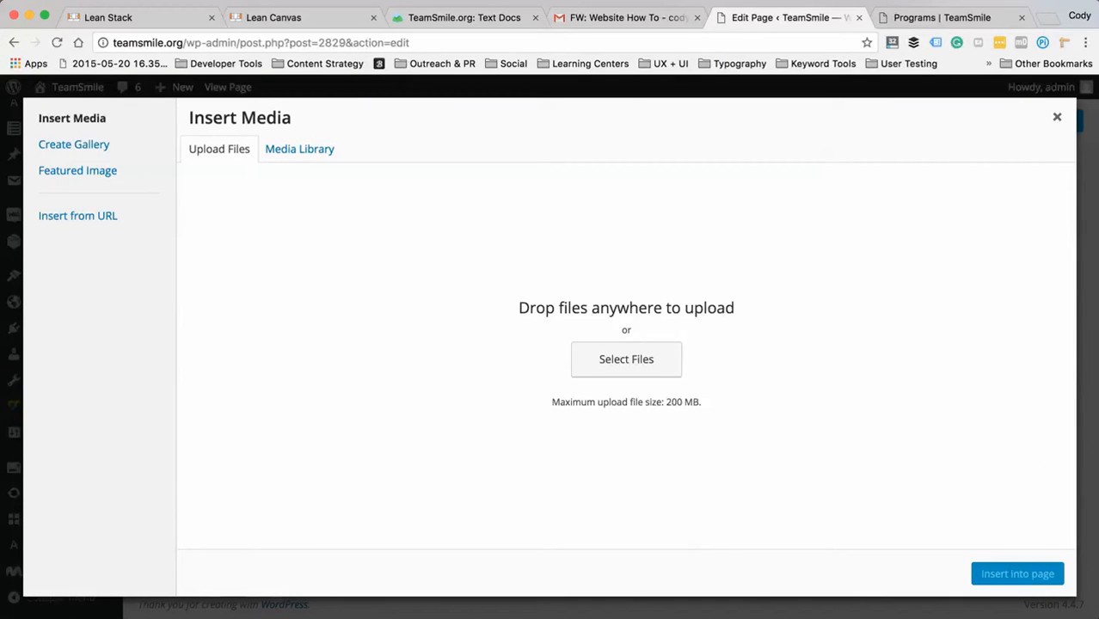
{"action": "left_click", "coordinate": [299, 149]}
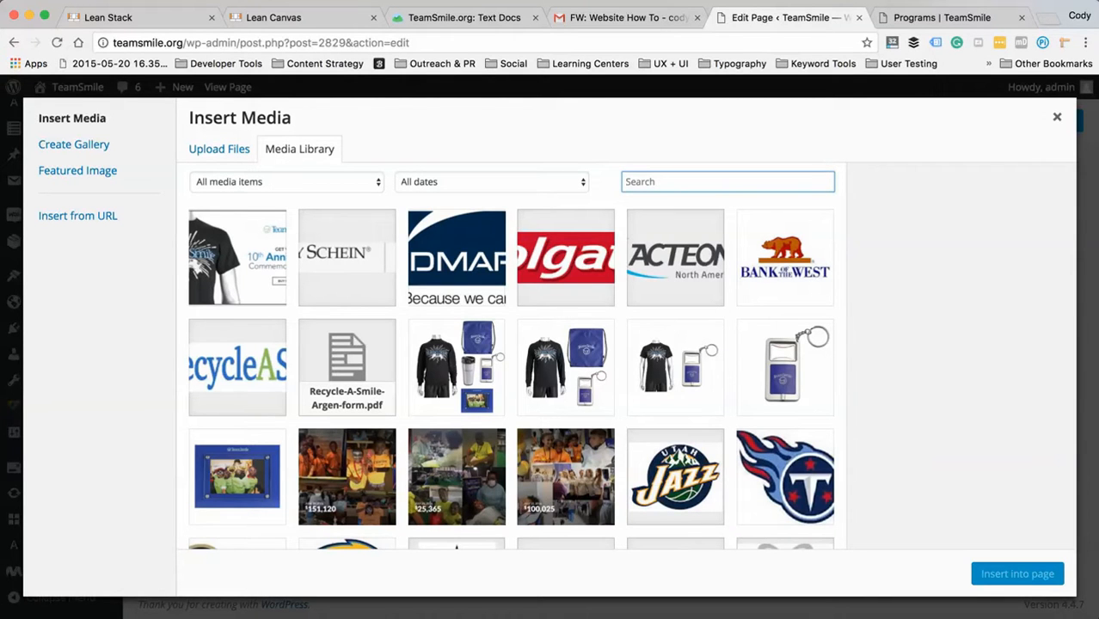
{"action": "left_click", "coordinate": [675, 478]}
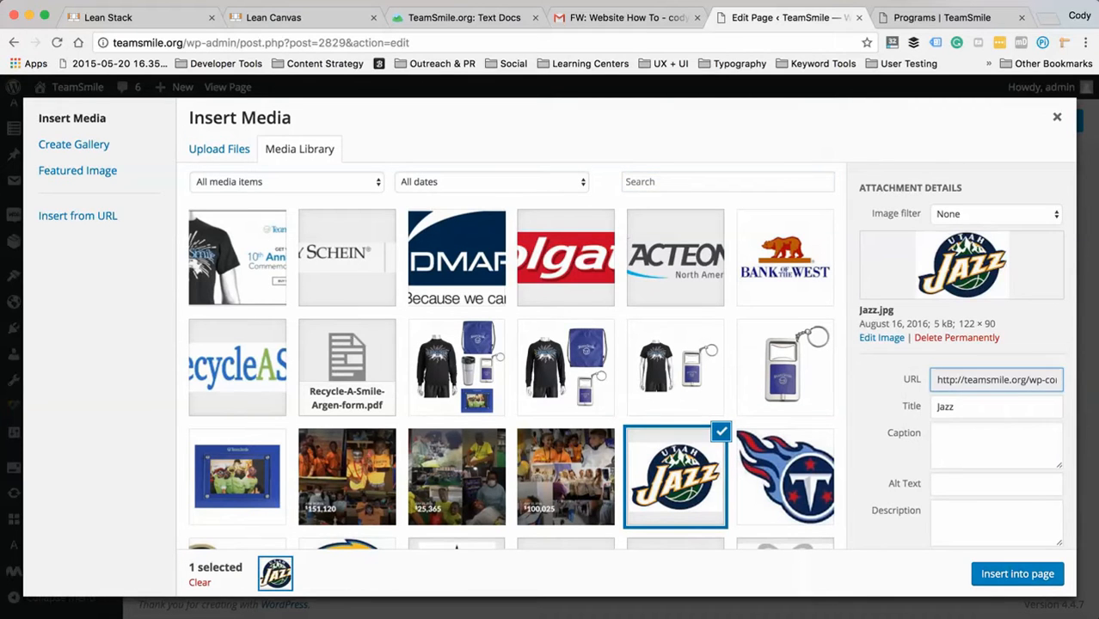
- Upload the assistant's portrait JPG from the Belle Rive Dental Clinic folder inside the desktop's client projects folder to the media library
{"action": "left_click", "coordinate": [219, 149]}
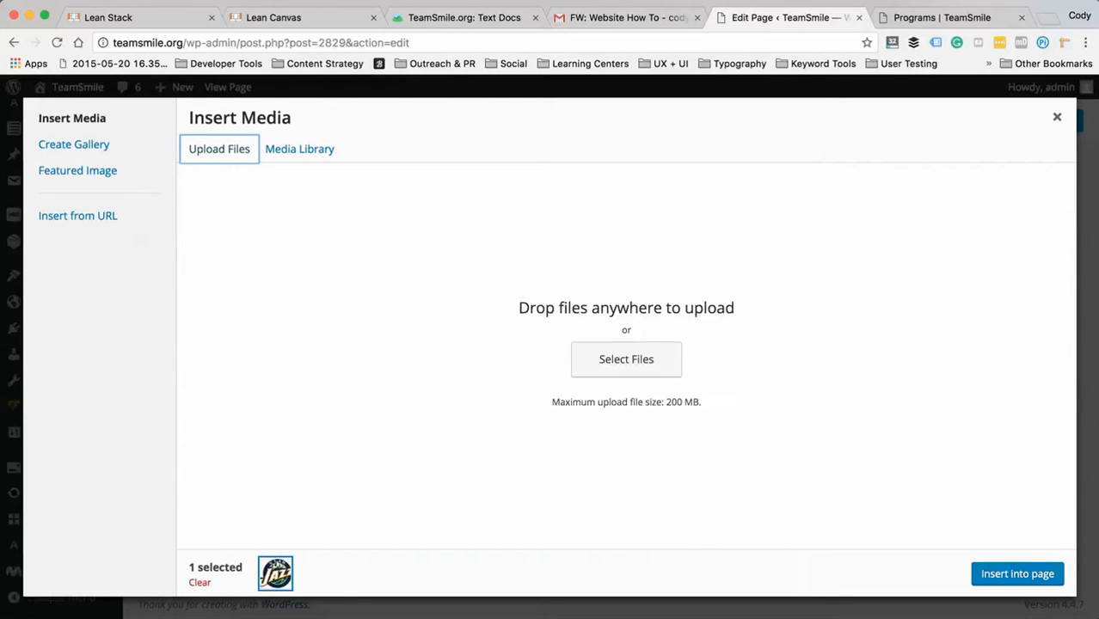
{"action": "left_click", "coordinate": [626, 359]}
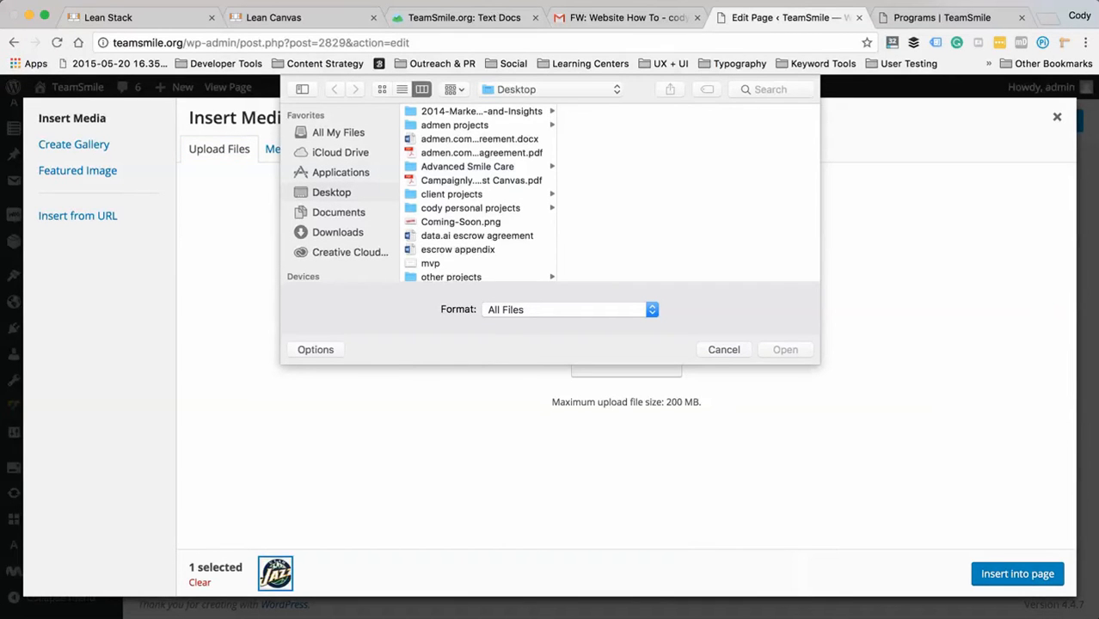
{"action": "scroll", "coordinate": [479, 194], "scroll_direction": "down", "scroll_amount": 3}
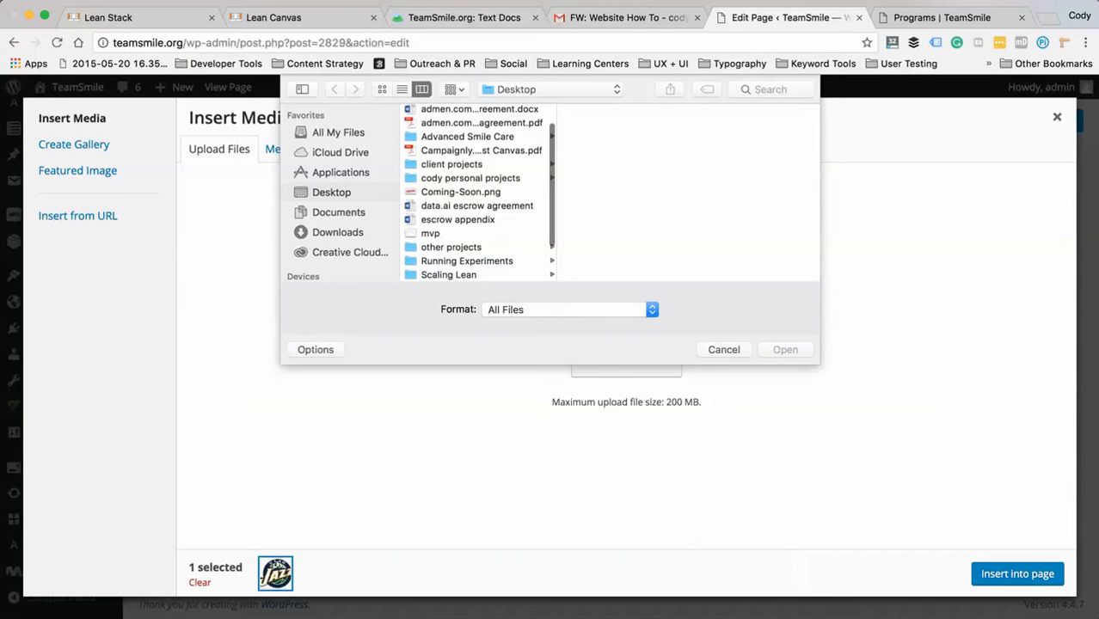
{"action": "scroll", "coordinate": [479, 193], "scroll_direction": "down", "scroll_amount": 5}
{"action": "scroll", "coordinate": [479, 193], "scroll_direction": "up", "scroll_amount": 3}
{"action": "left_click", "coordinate": [453, 142]}
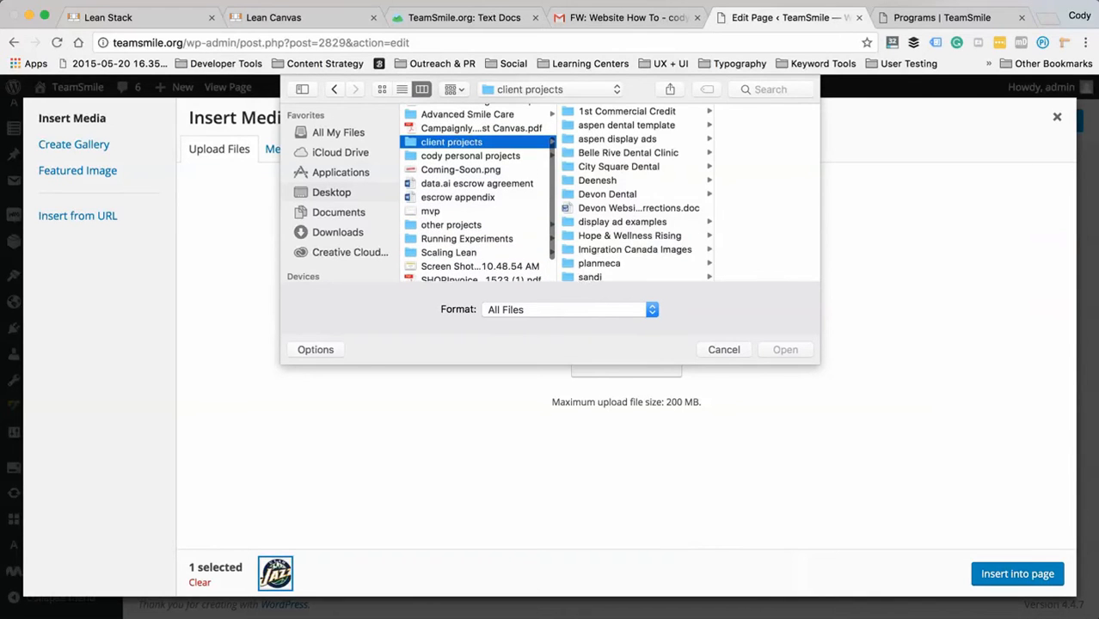
{"action": "left_click", "coordinate": [628, 153]}
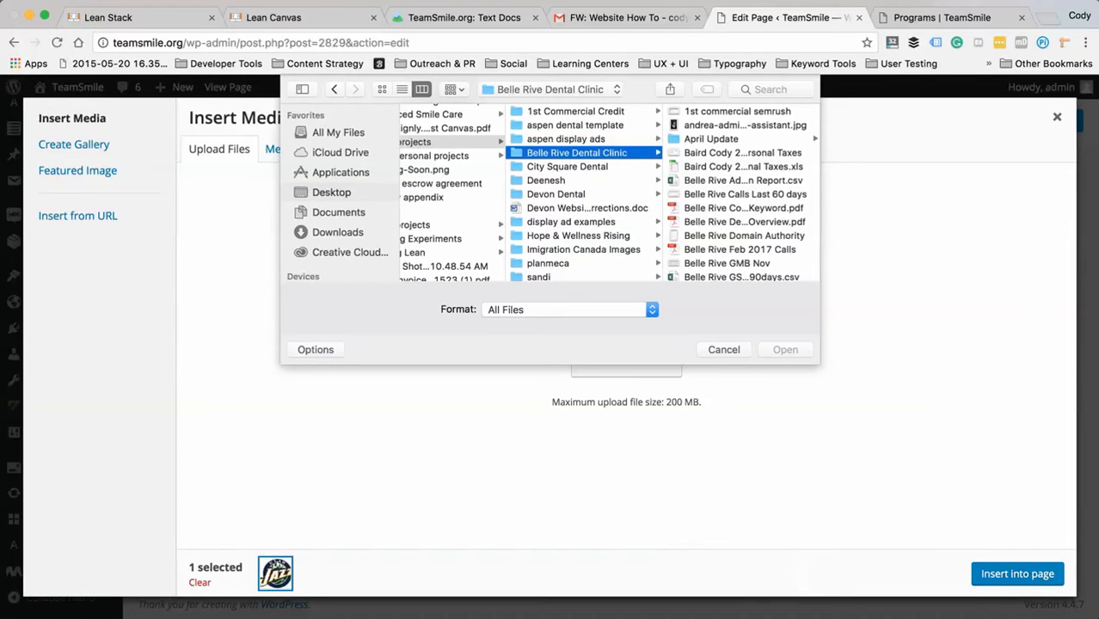
{"action": "double_click", "coordinate": [745, 125]}
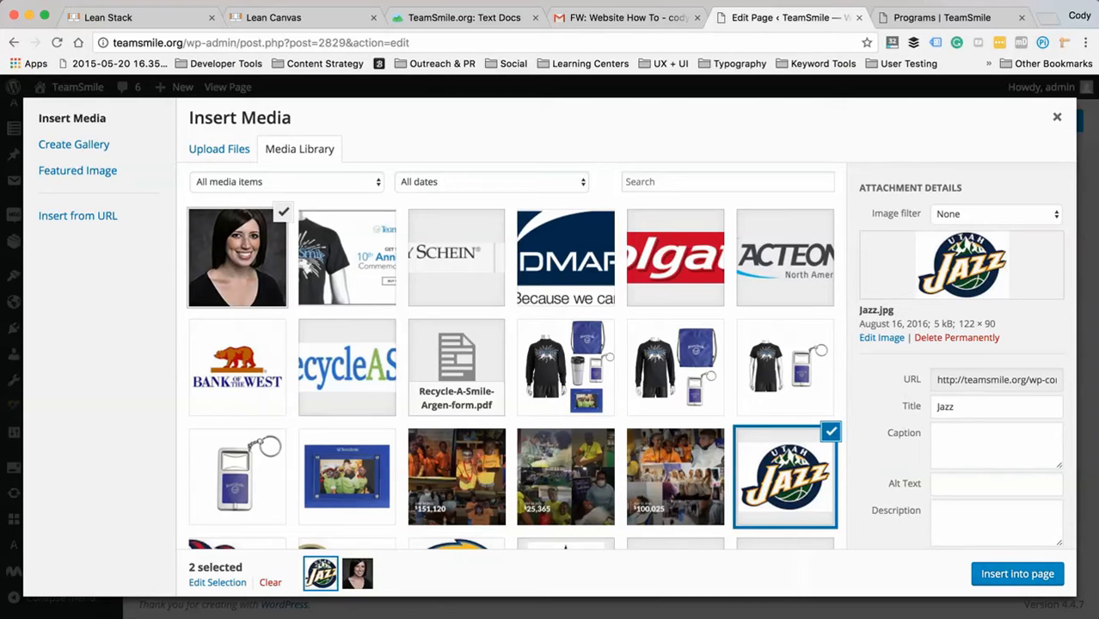
- Insert the selected Utah Jazz logo and portrait below the programs table, check their placement, and close the Text Block settings without saving
{"action": "left_click", "coordinate": [1018, 573]}
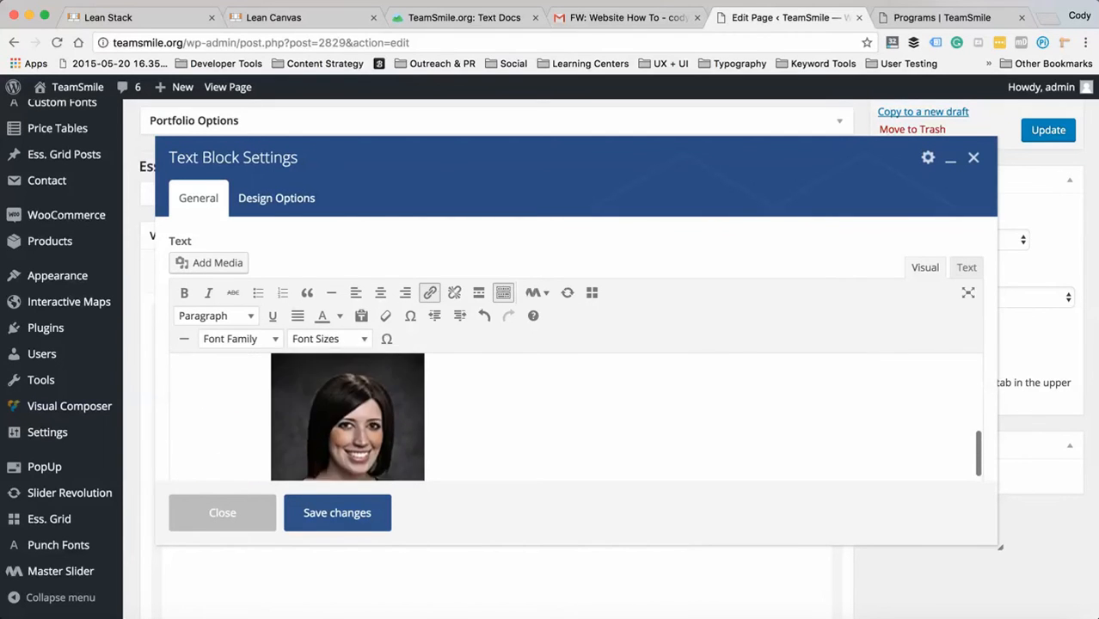
{"action": "scroll", "coordinate": [575, 417], "scroll_direction": "down", "scroll_amount": 2}
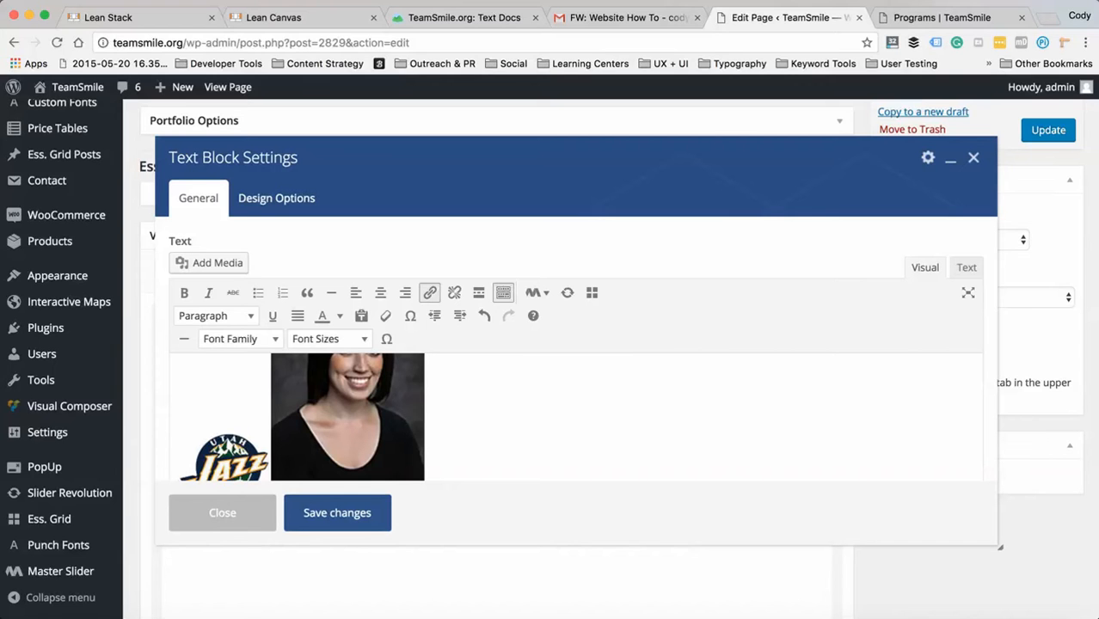
{"action": "scroll", "coordinate": [576, 417], "scroll_direction": "up", "scroll_amount": 3}
{"action": "scroll", "coordinate": [575, 417], "scroll_direction": "down", "scroll_amount": 3}
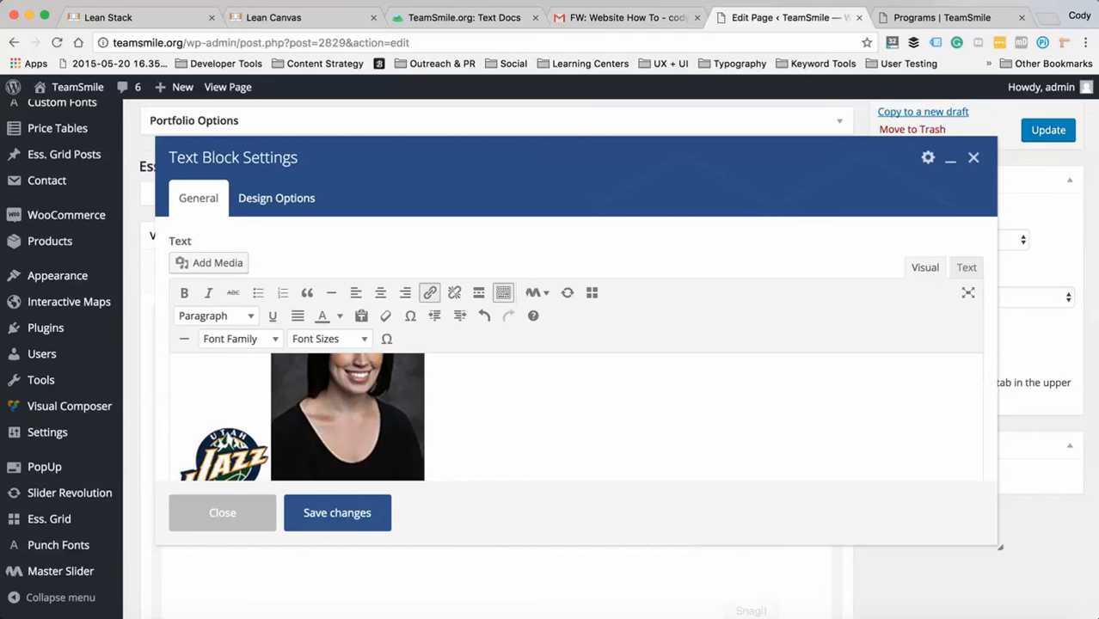
{"action": "left_click_drag", "start_coordinate": [999, 547], "coordinate": [1030, 614]}
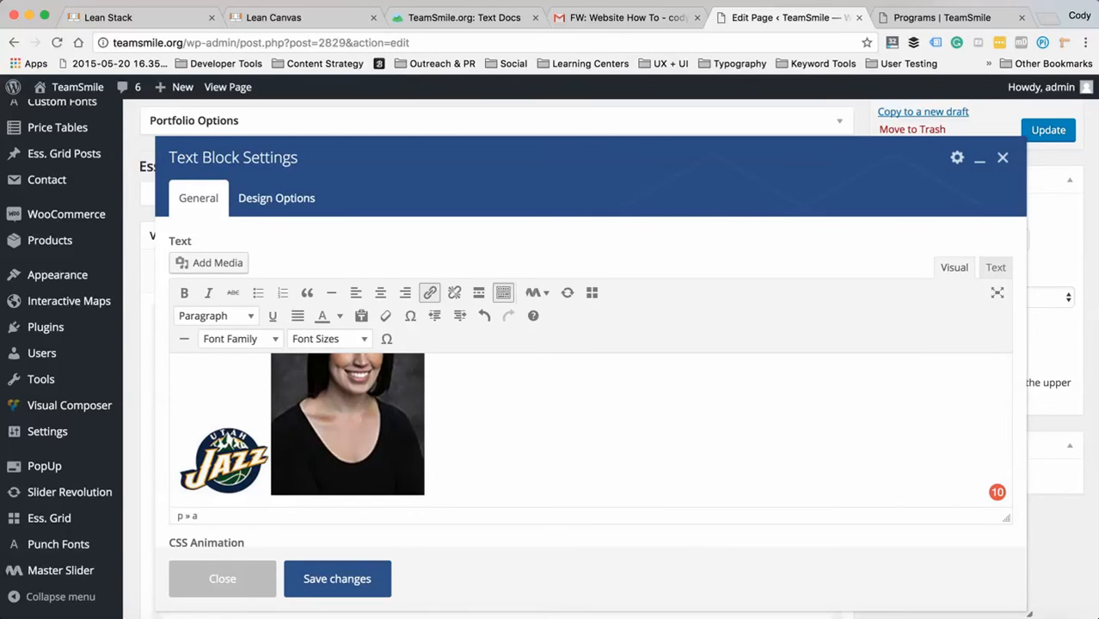
{"action": "scroll", "coordinate": [589, 395], "scroll_direction": "down", "scroll_amount": 2}
{"action": "scroll", "coordinate": [590, 373], "scroll_direction": "up", "scroll_amount": 2}
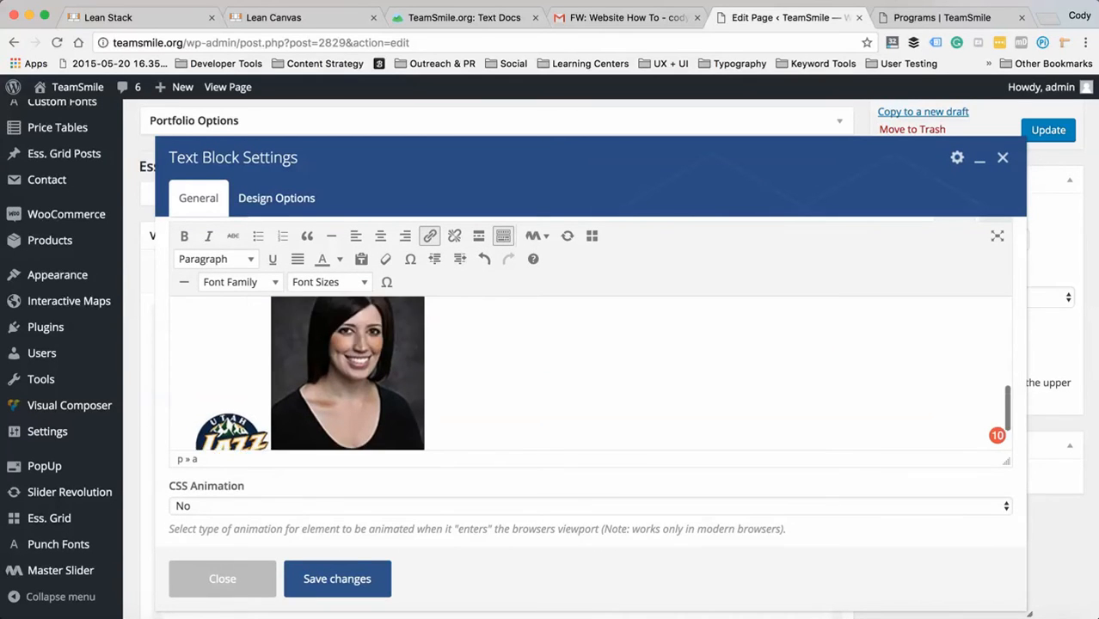
{"action": "scroll", "coordinate": [590, 373], "scroll_direction": "up", "scroll_amount": 2}
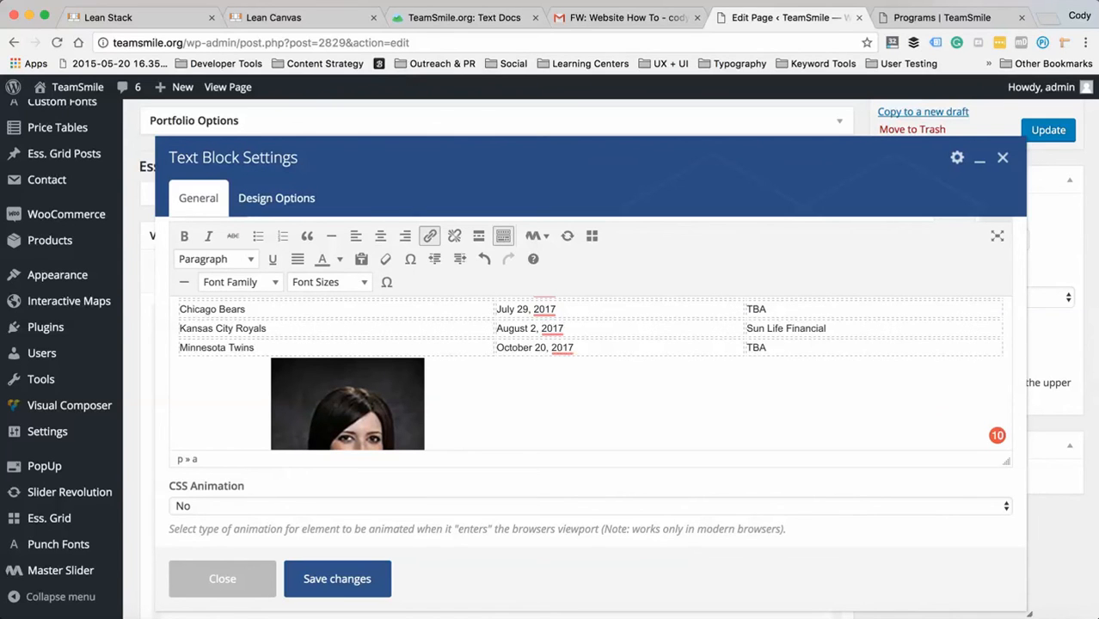
{"action": "scroll", "coordinate": [590, 378], "scroll_direction": "down", "scroll_amount": 3}
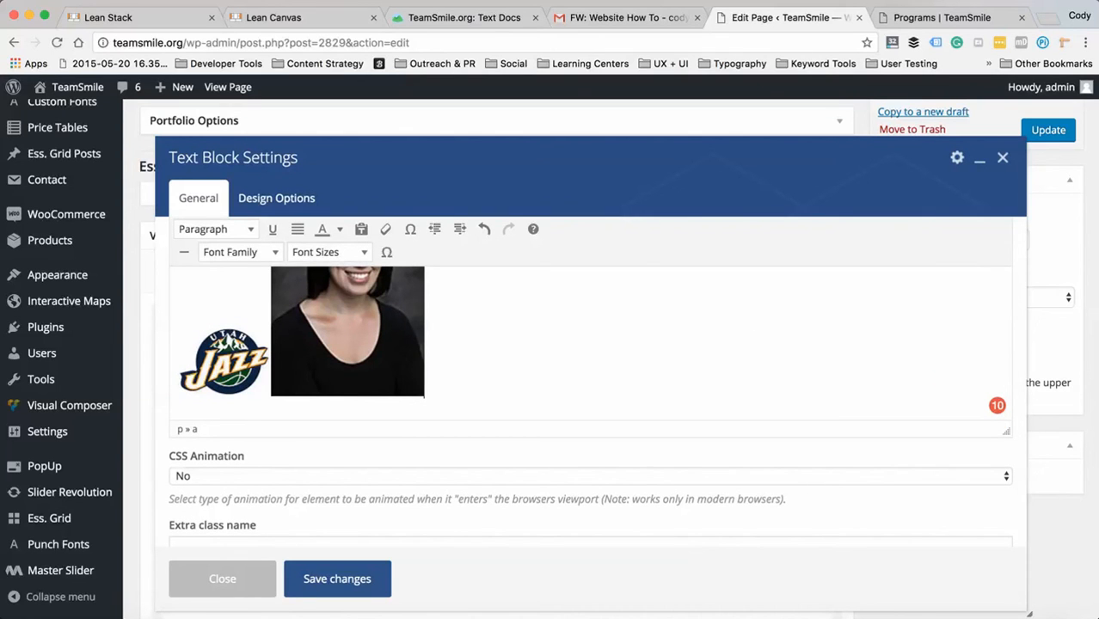
{"action": "left_click", "coordinate": [1003, 157]}
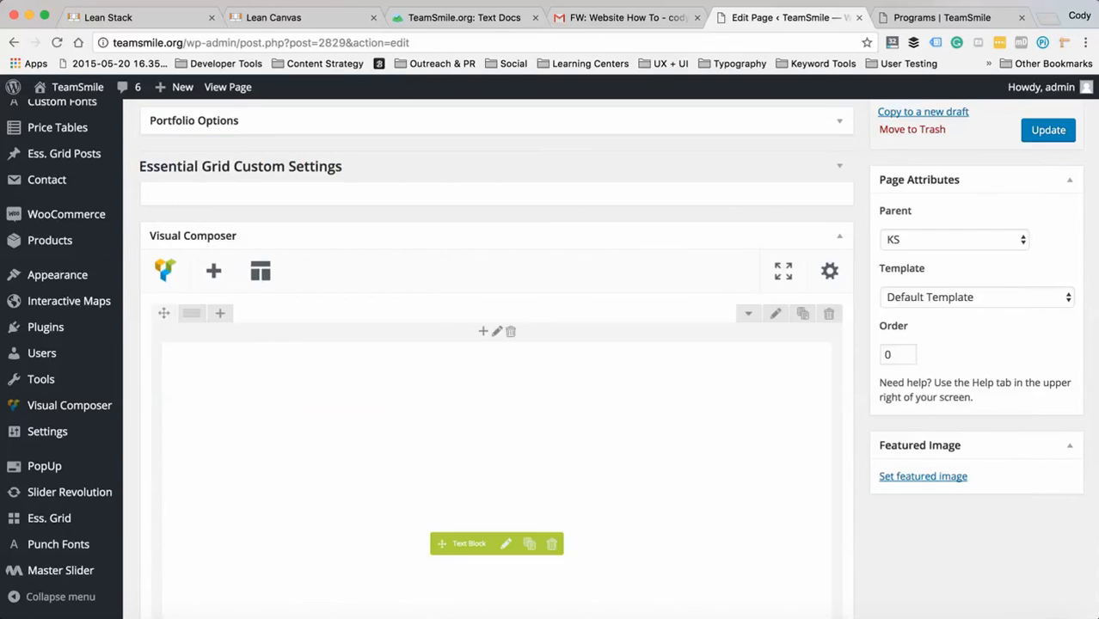
{"action": "scroll", "coordinate": [499, 429], "scroll_direction": "up", "scroll_amount": 10}
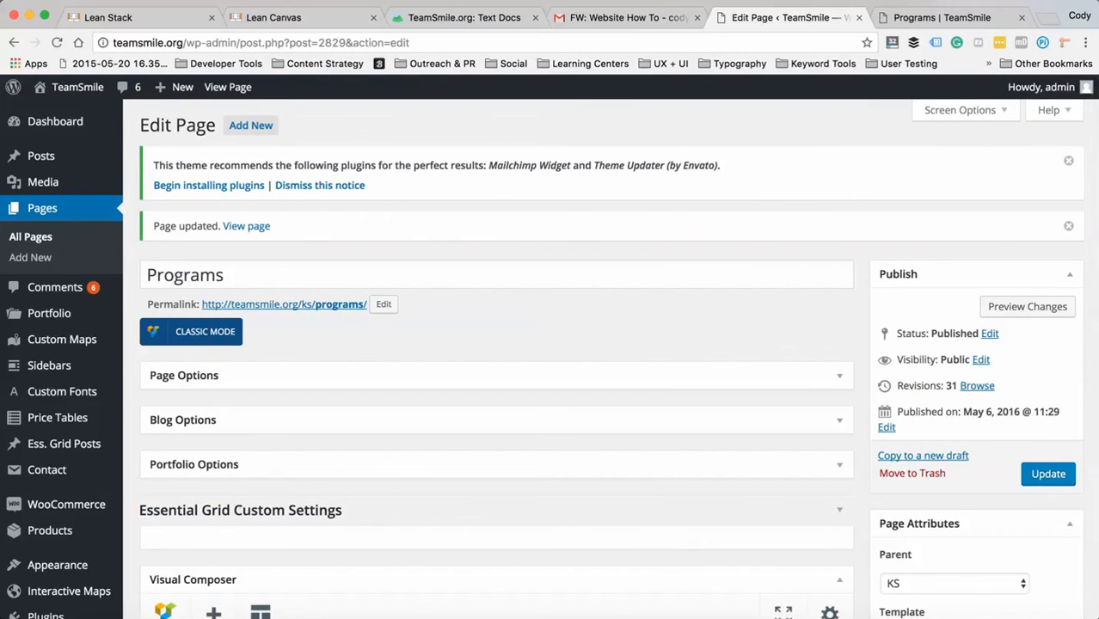